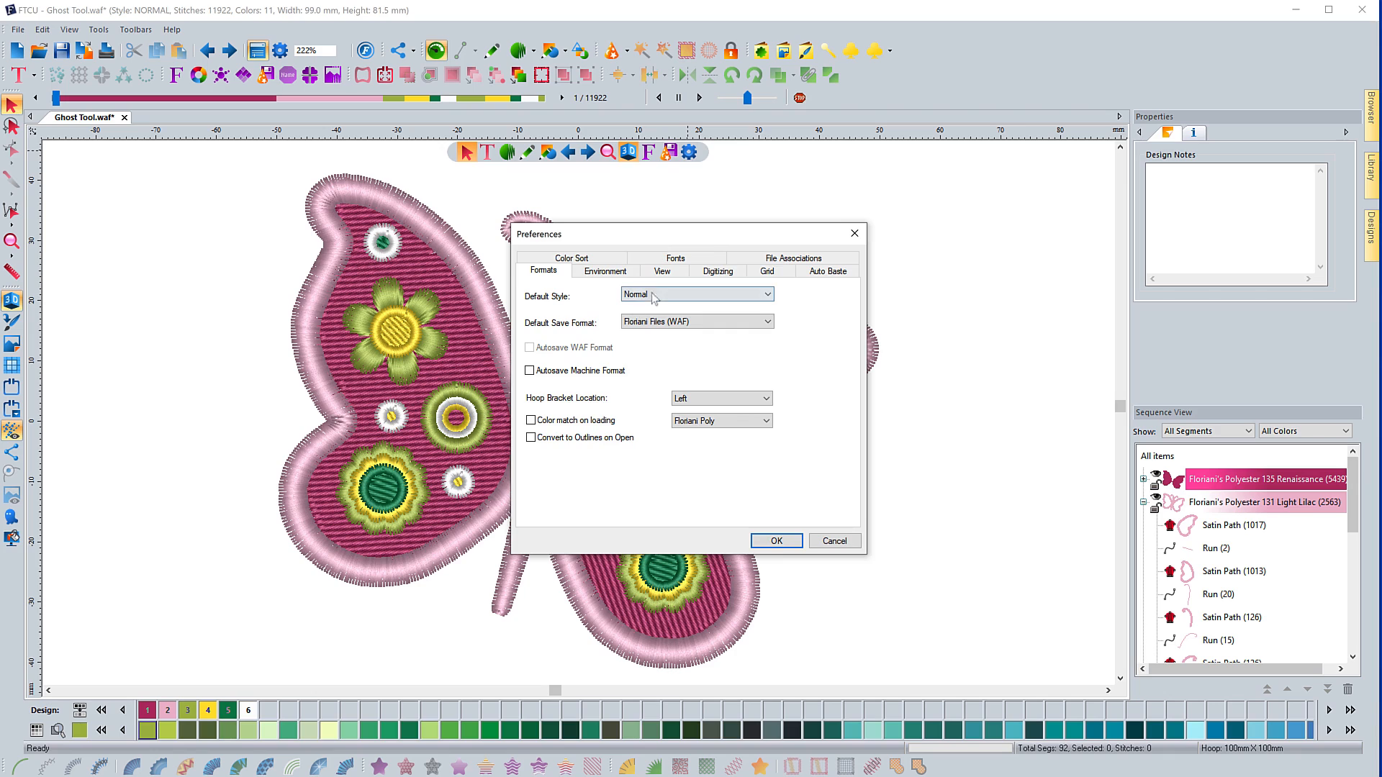
# Step: Look over the grid preferences and turn on the grid display in the design workspace
pyautogui.click(765, 272)
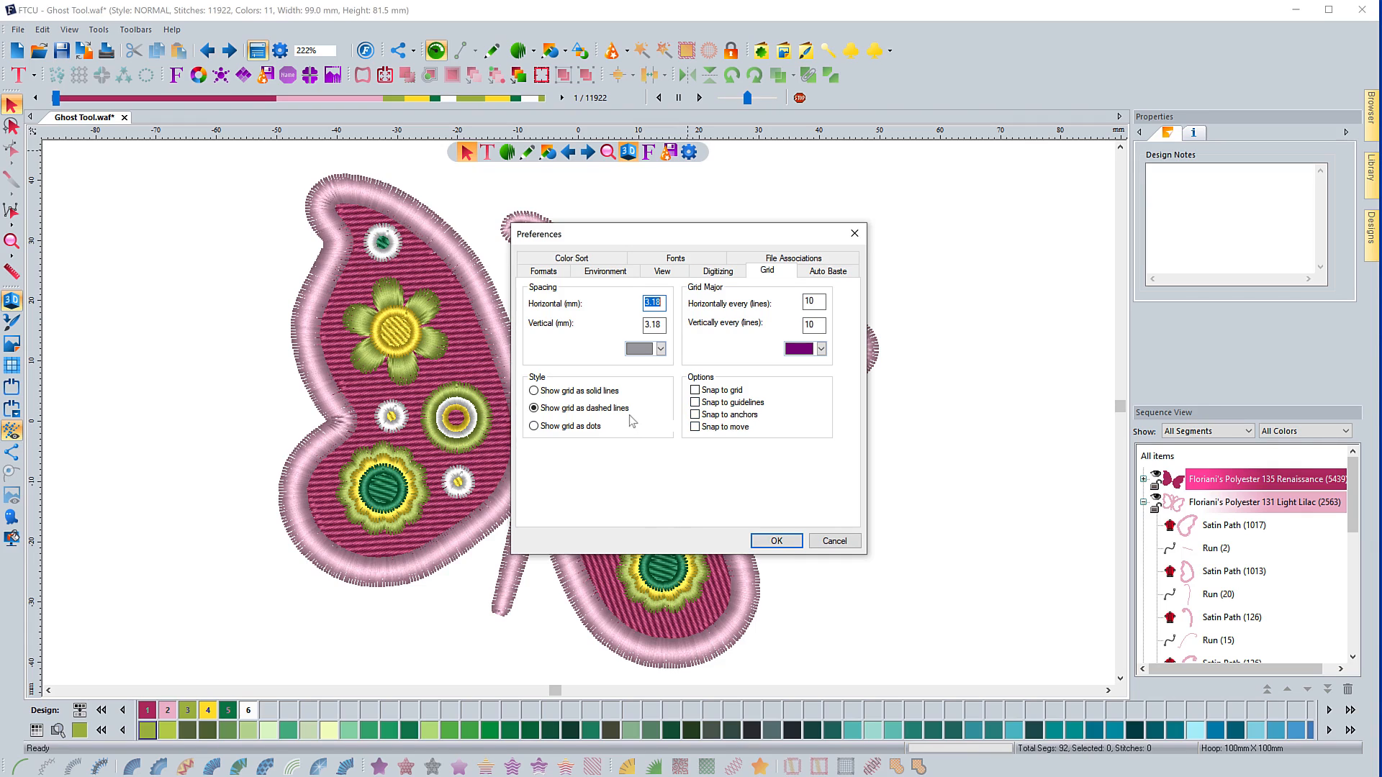
pyautogui.click(777, 540)
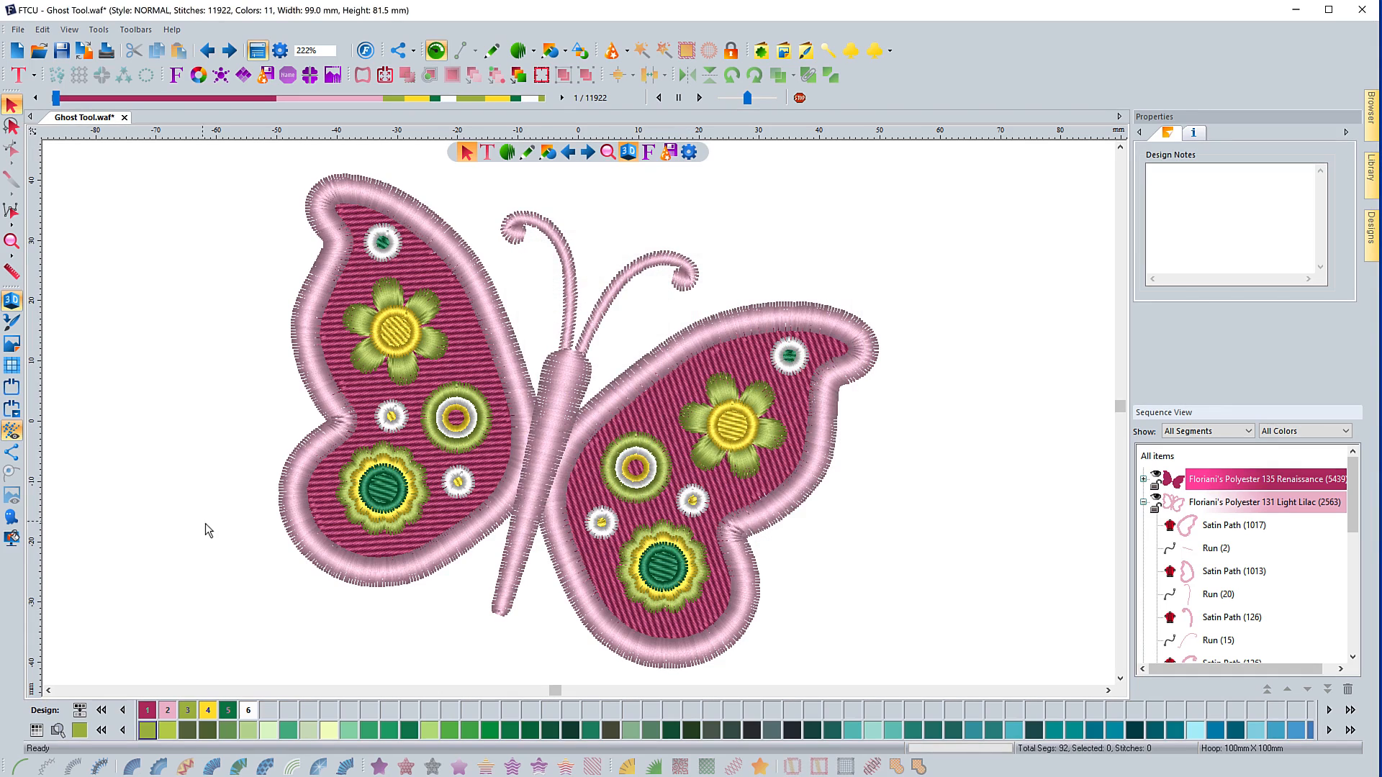
pyautogui.click(13, 365)
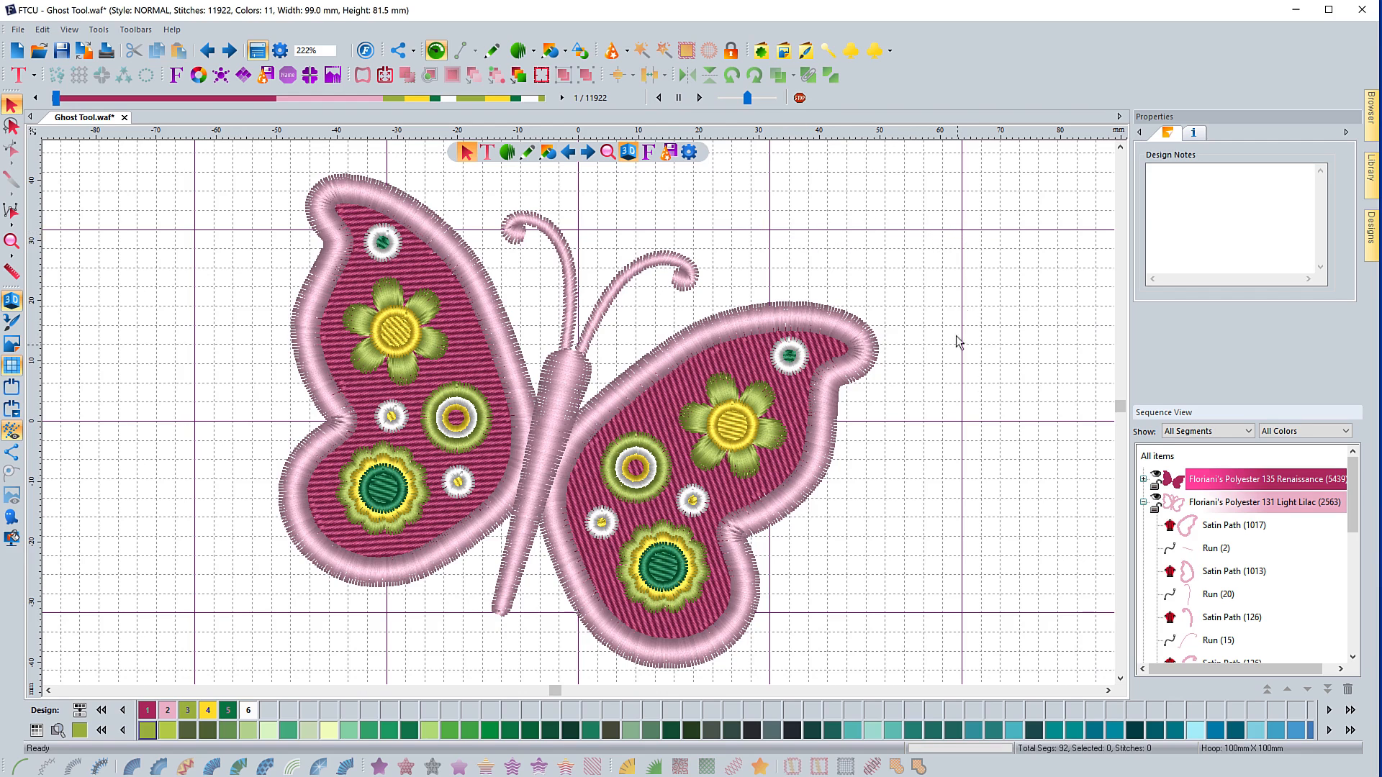
# Step: Set the grid spacing to 10 mm horizontally and vertically, and choose green for the regular grid lines
pyautogui.click(689, 153)
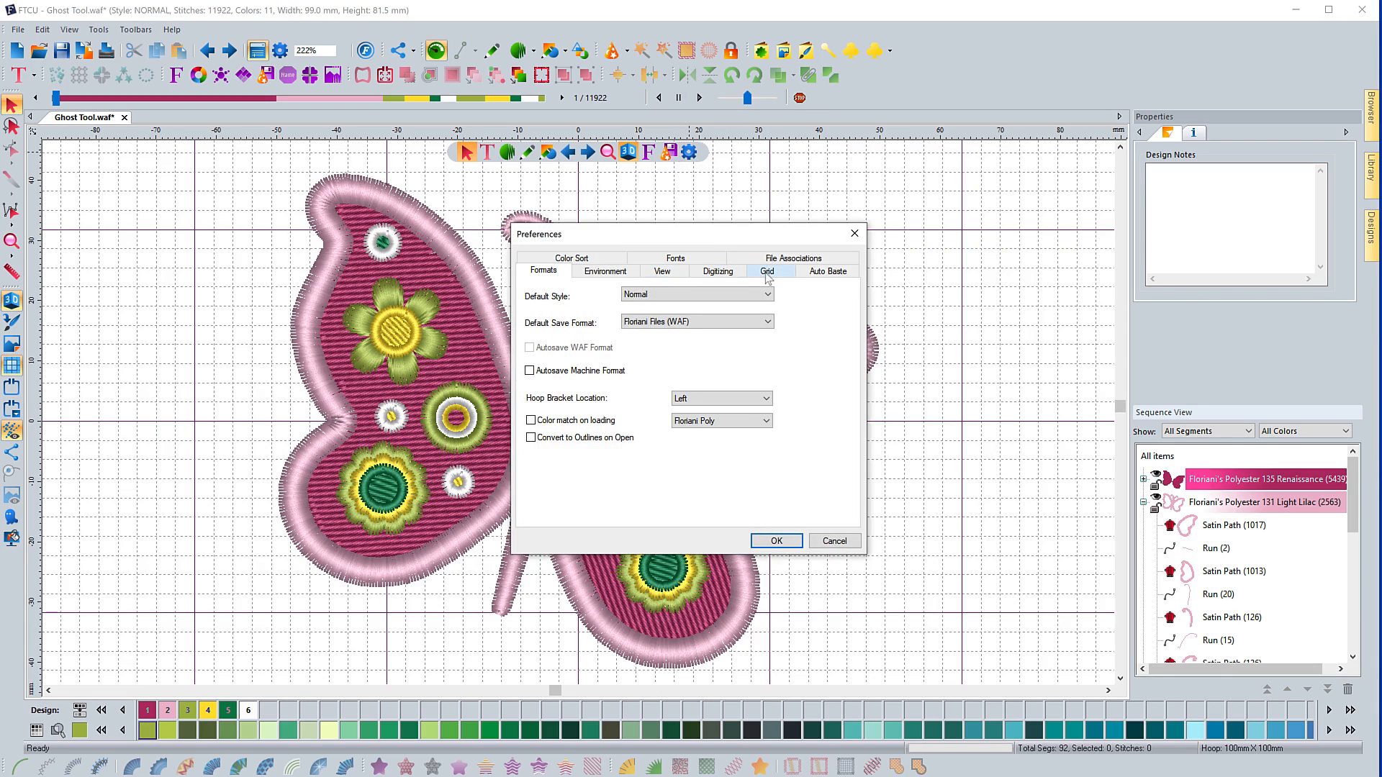
pyautogui.click(767, 274)
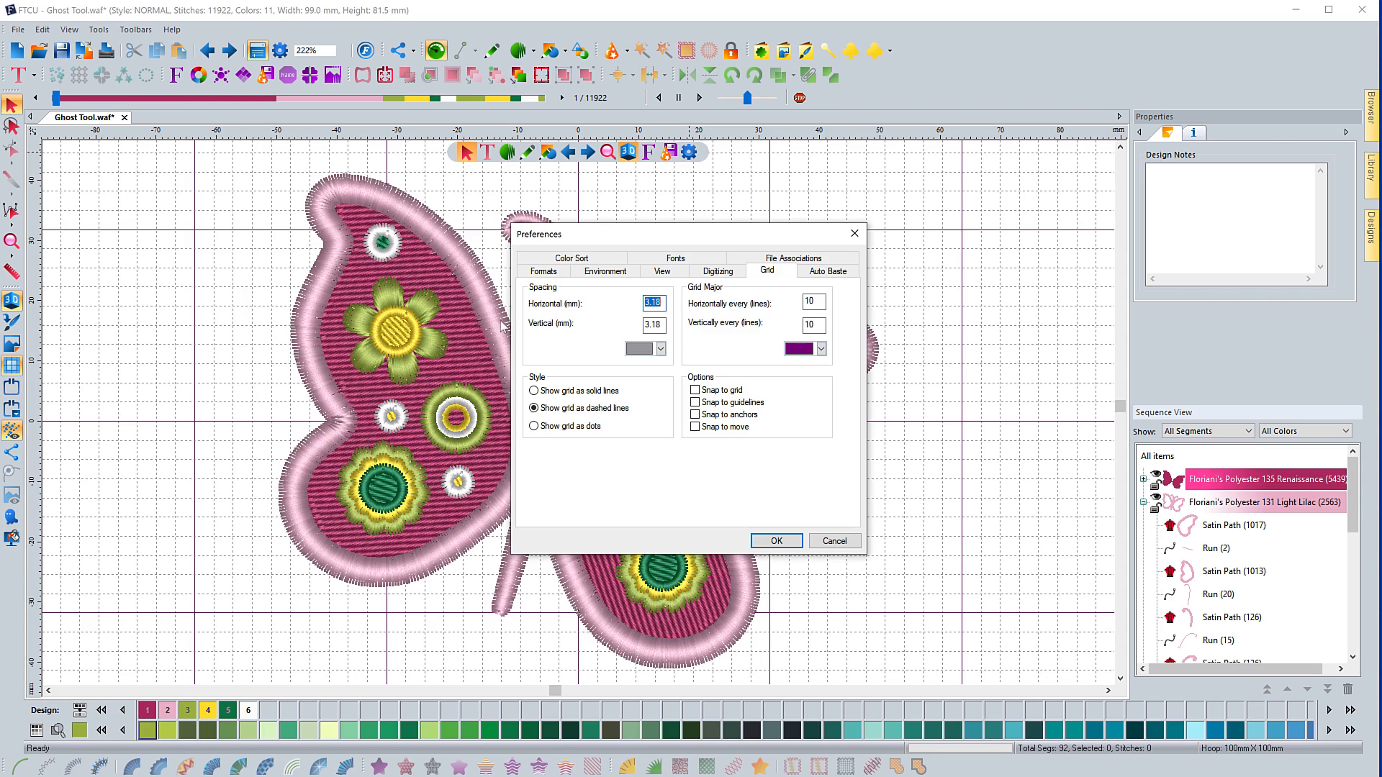
pyautogui.doubleClick(663, 304)
pyautogui.write('10')
pyautogui.doubleClick(659, 326)
pyautogui.write('10')
pyautogui.click(660, 349)
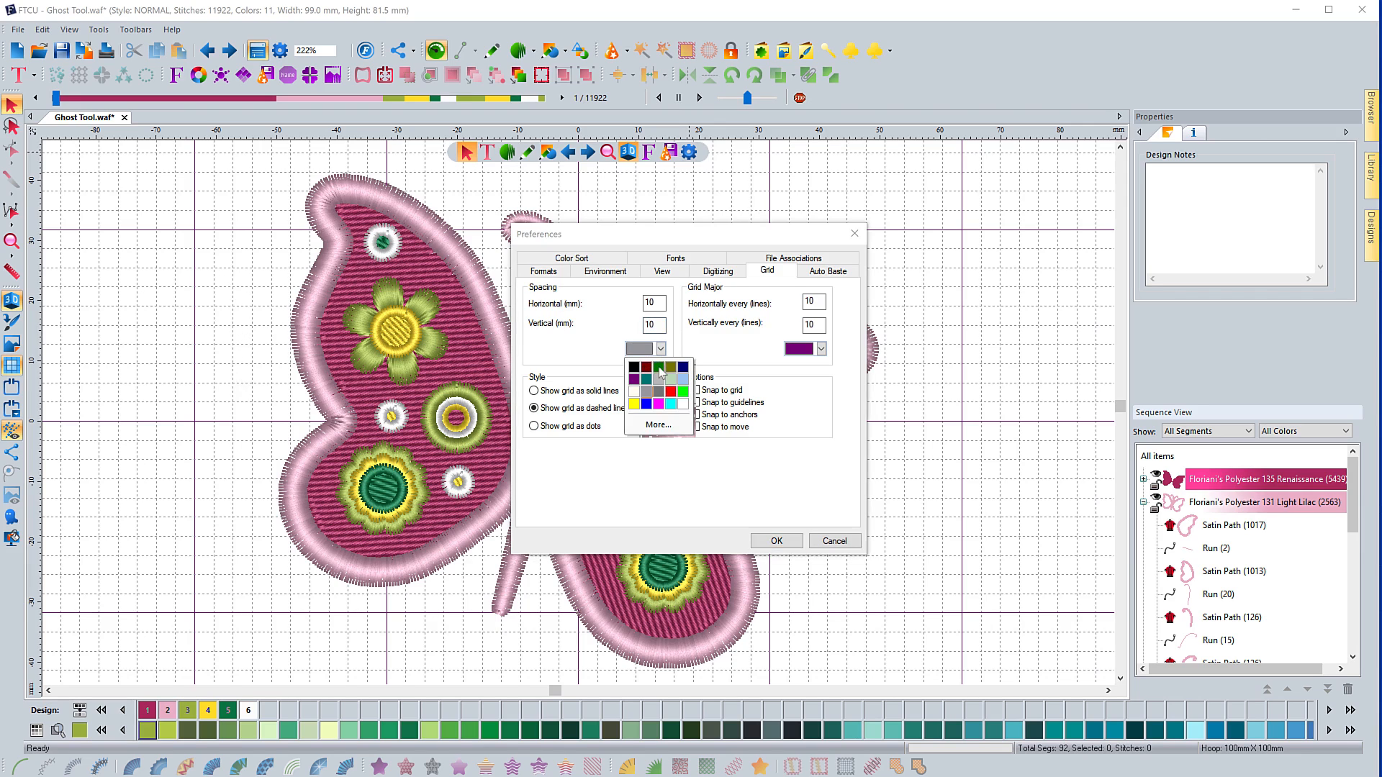
pyautogui.click(659, 368)
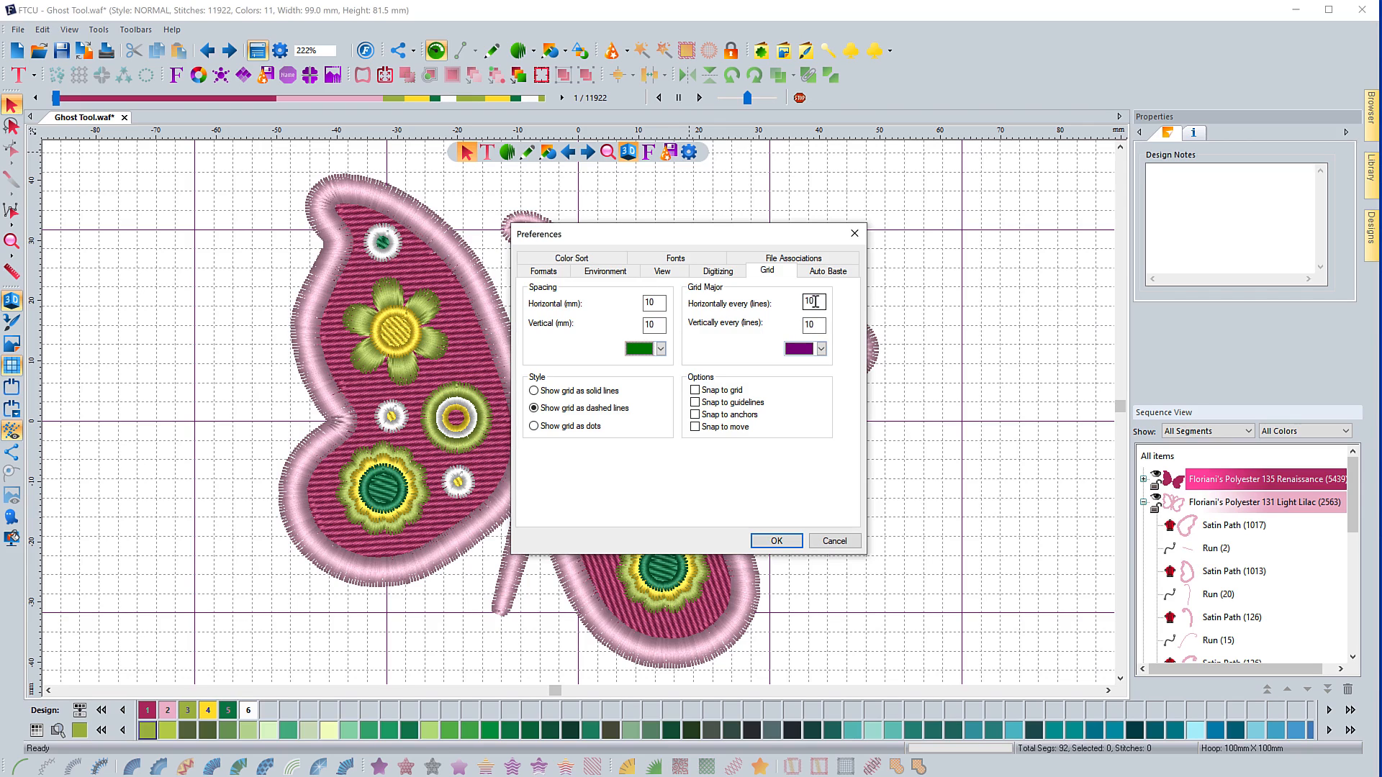
# Step: Set the major grid to every 5 lines horizontally and vertically, apply the preferences and inspect the grid at different magnifications
pyautogui.moveTo(816, 302); pyautogui.dragTo(790, 325)
pyautogui.write('5')
pyautogui.click(775, 542)
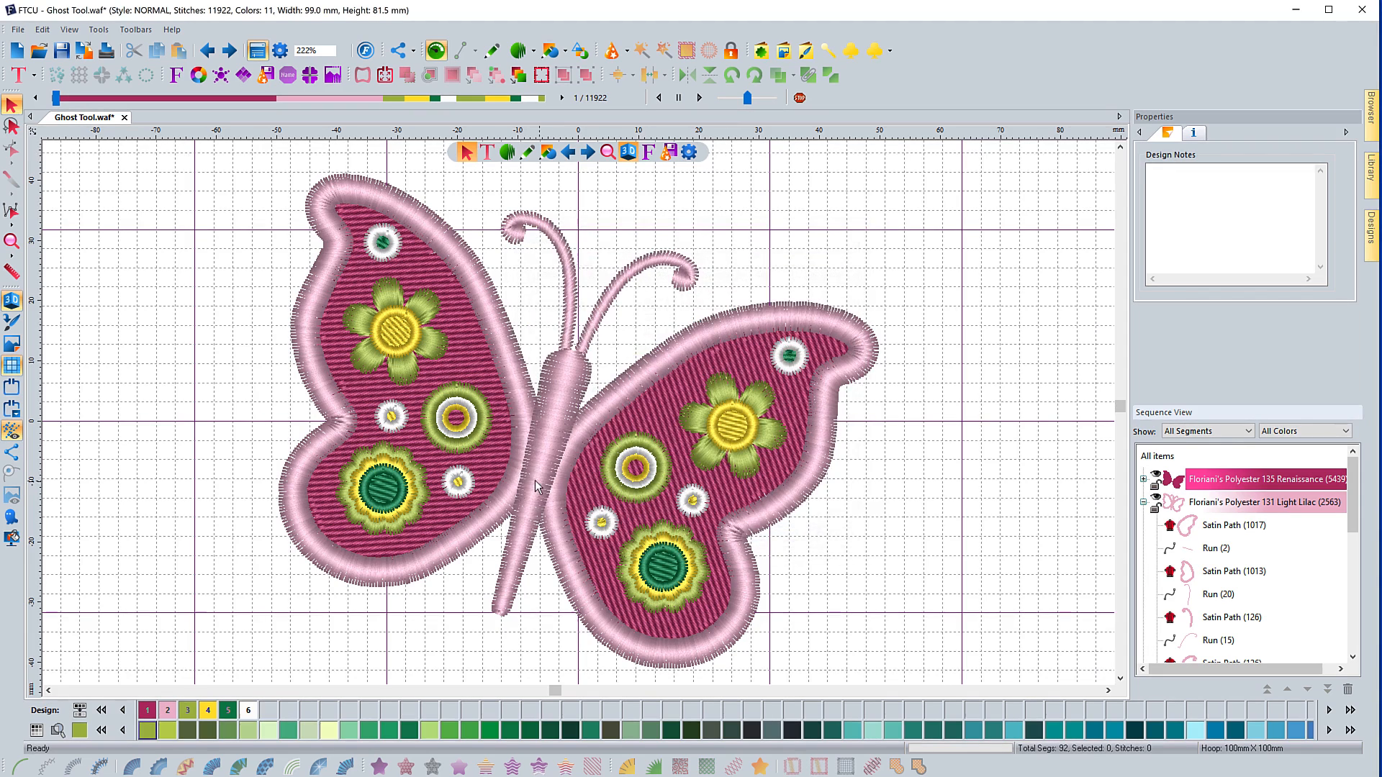
pyautogui.scroll(-1, 196, 521)
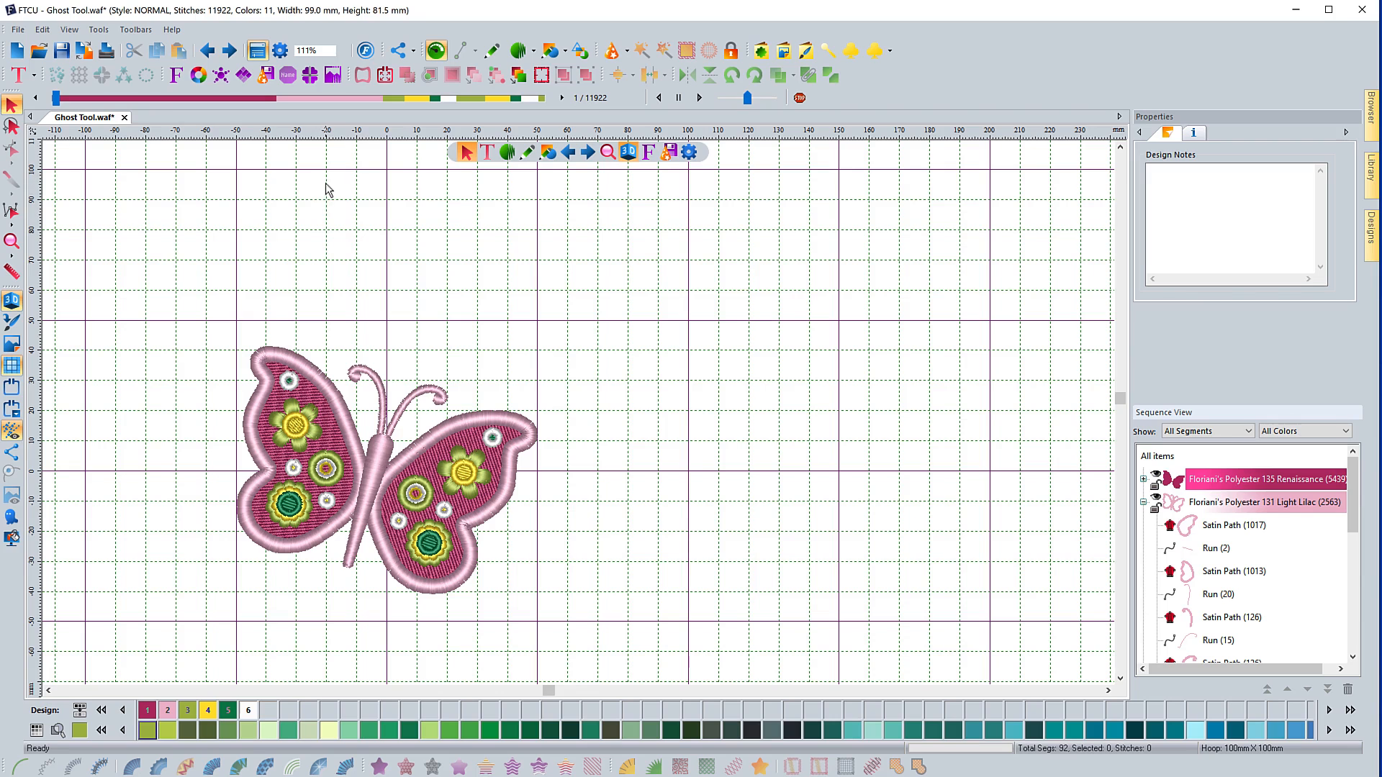
pyautogui.scroll(1, 318, 302)
pyautogui.scroll(1, 321, 301)
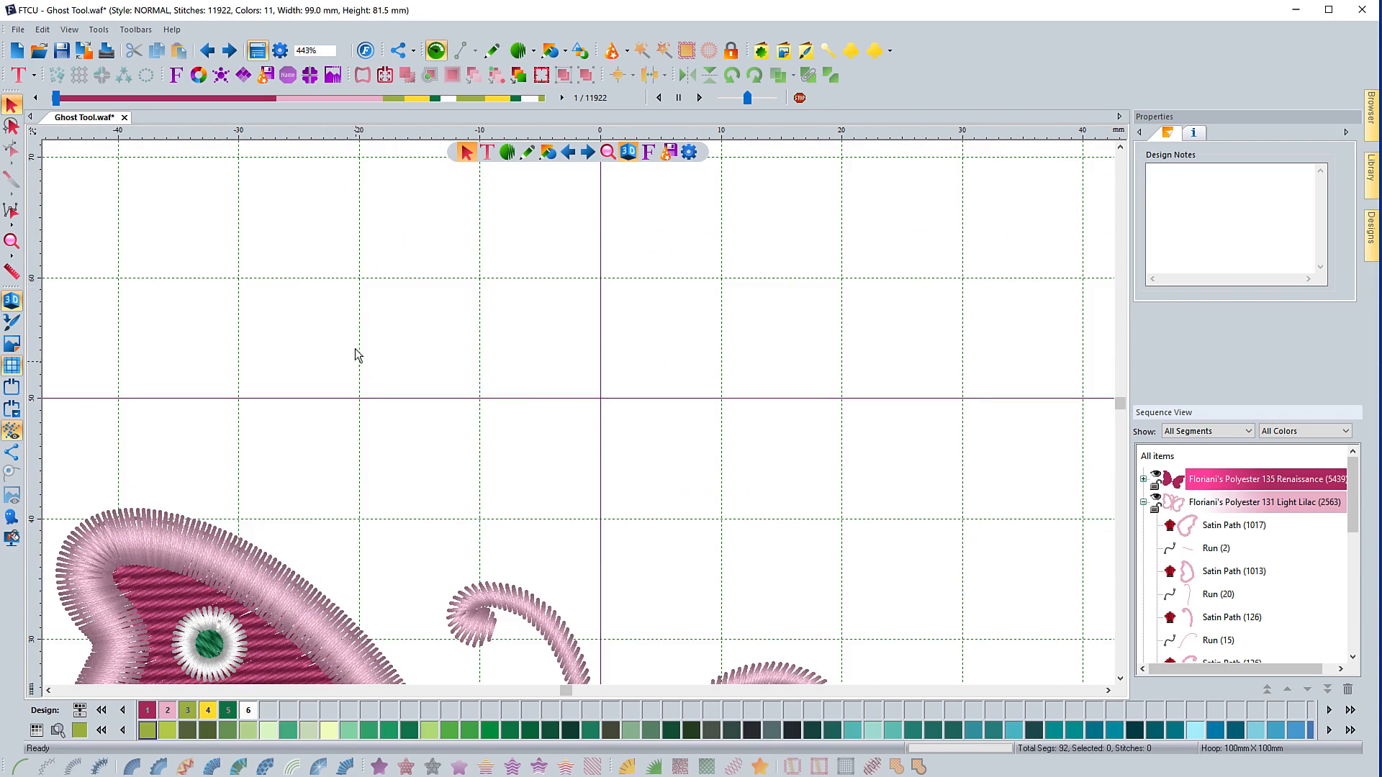
pyautogui.scroll(-2, 357, 355)
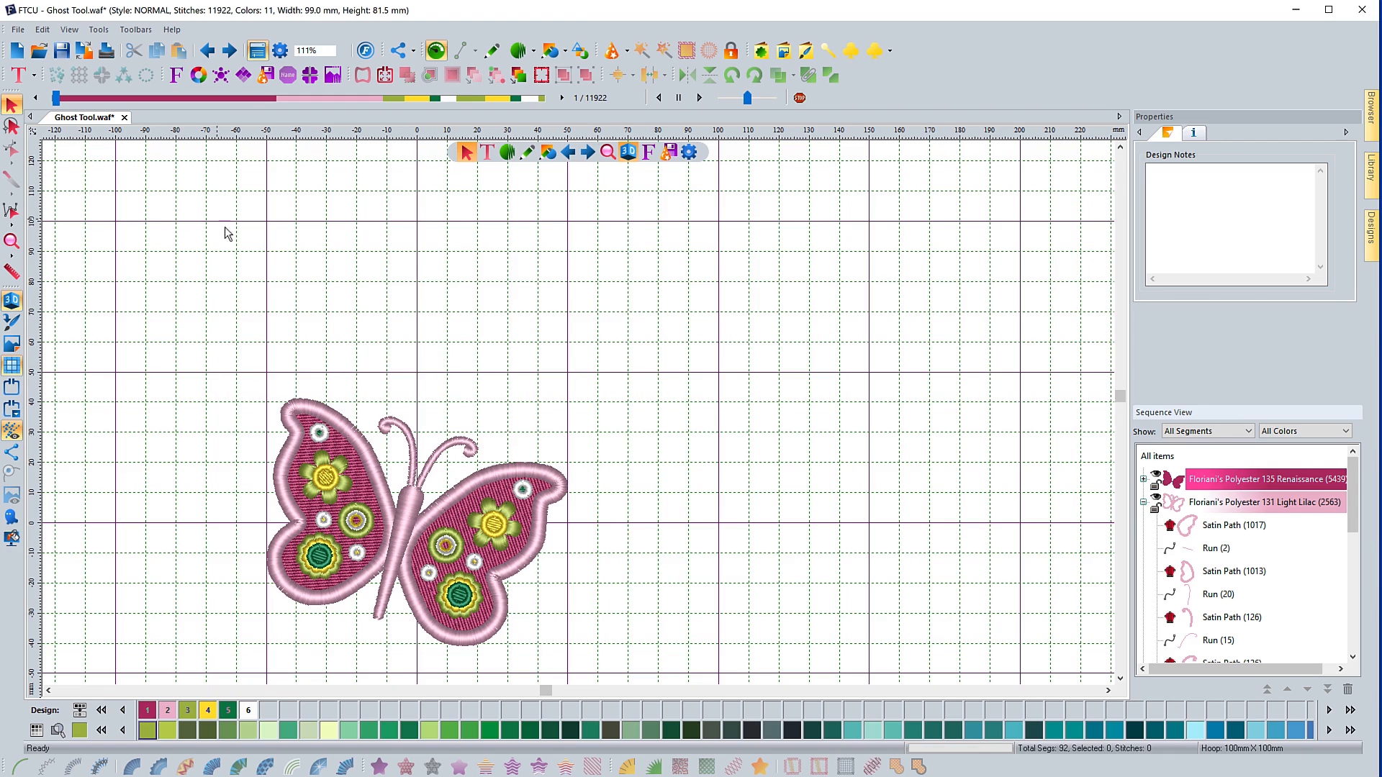
# Step: Change the regular grid line color to dark gray and show the grid as solid lines
pyautogui.click(690, 152)
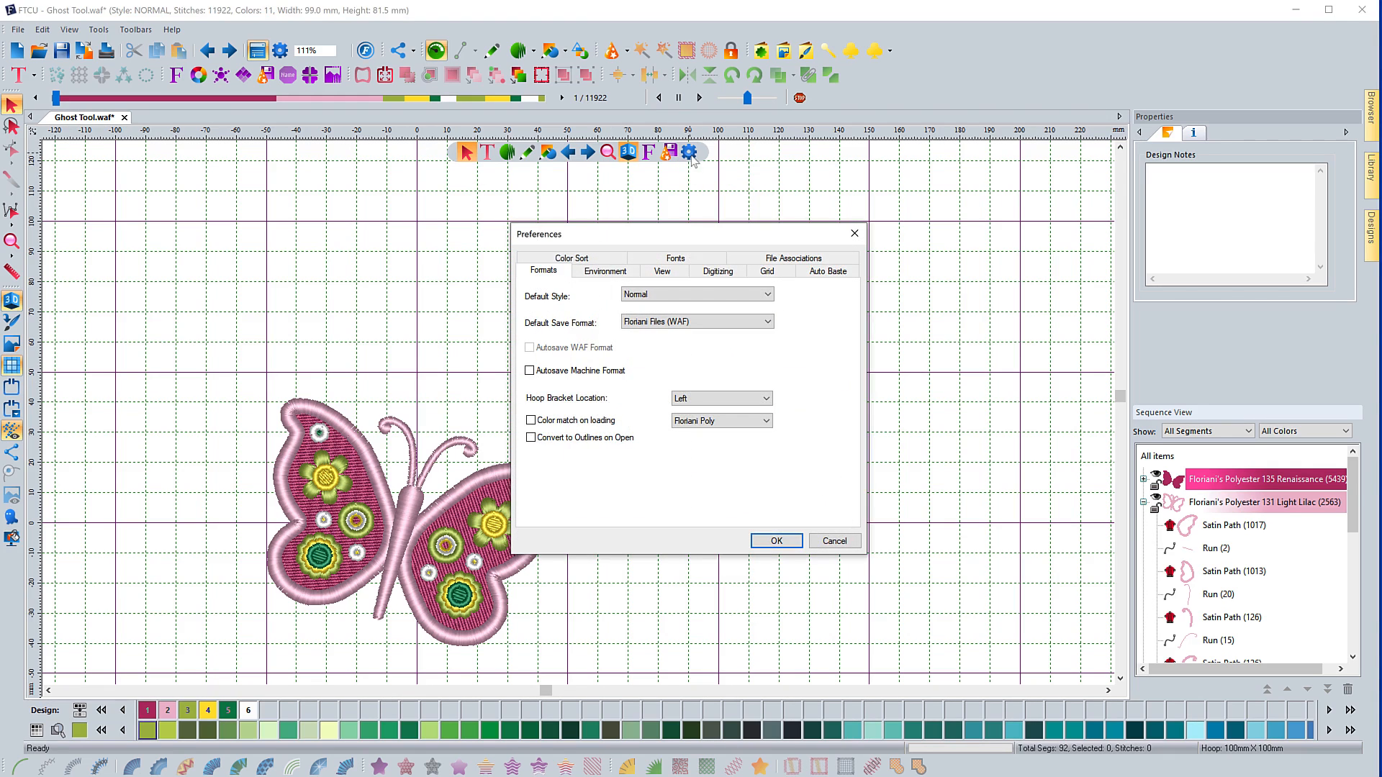
pyautogui.click(765, 272)
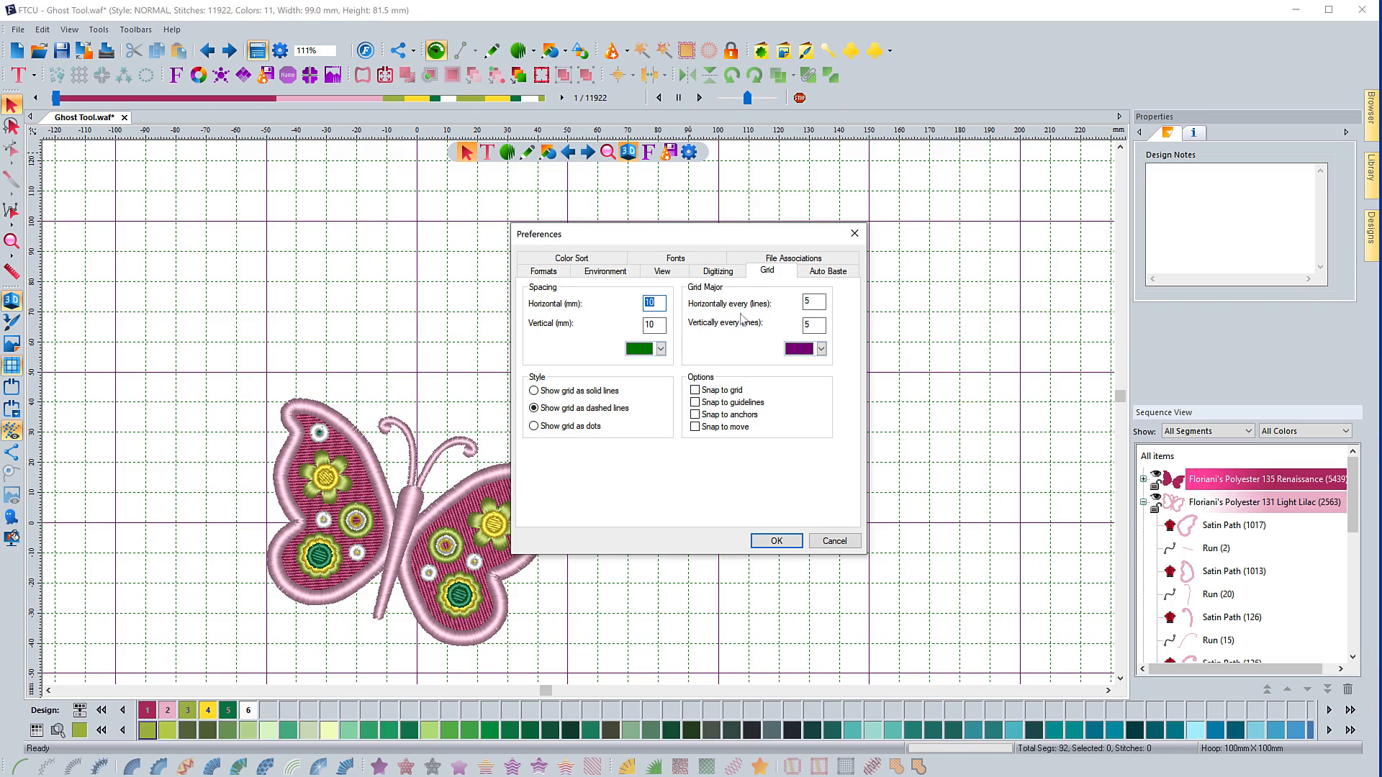
pyautogui.click(661, 350)
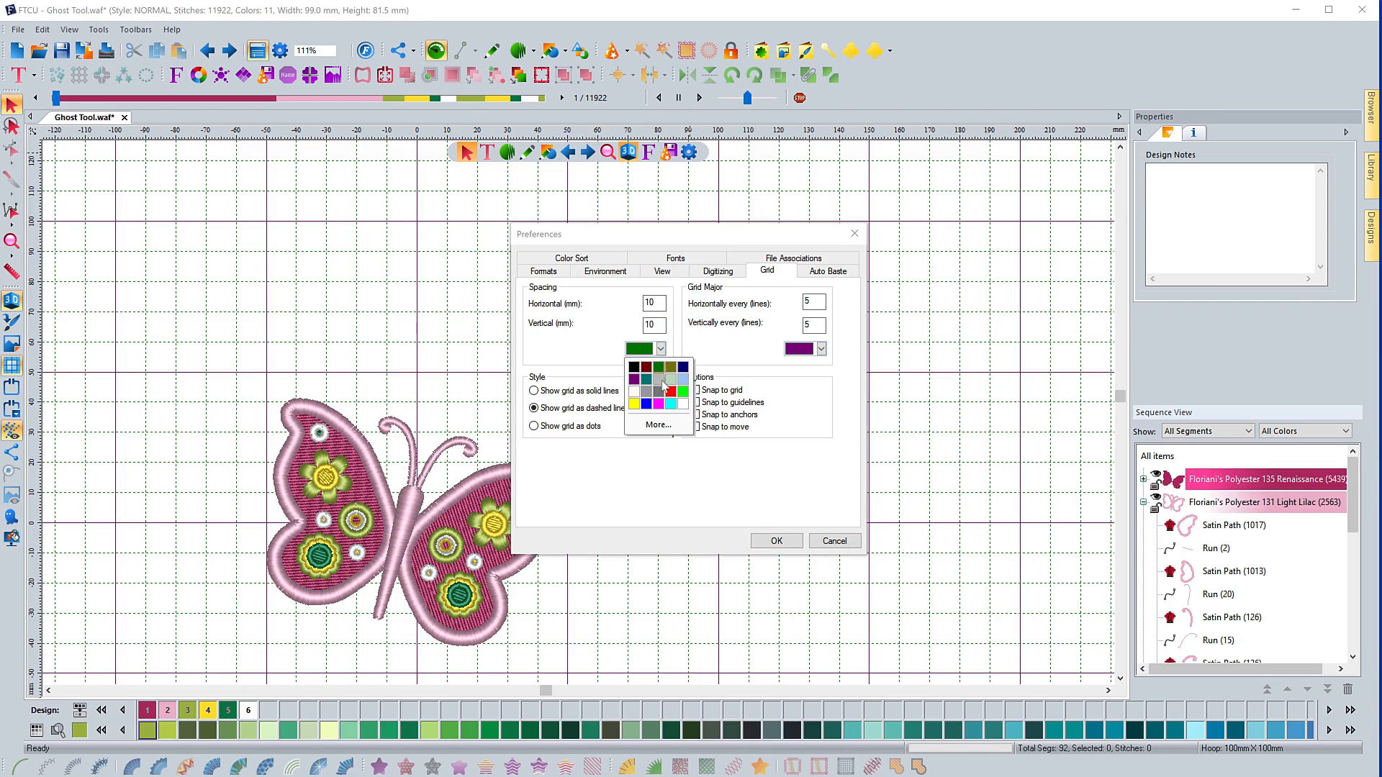
pyautogui.click(648, 392)
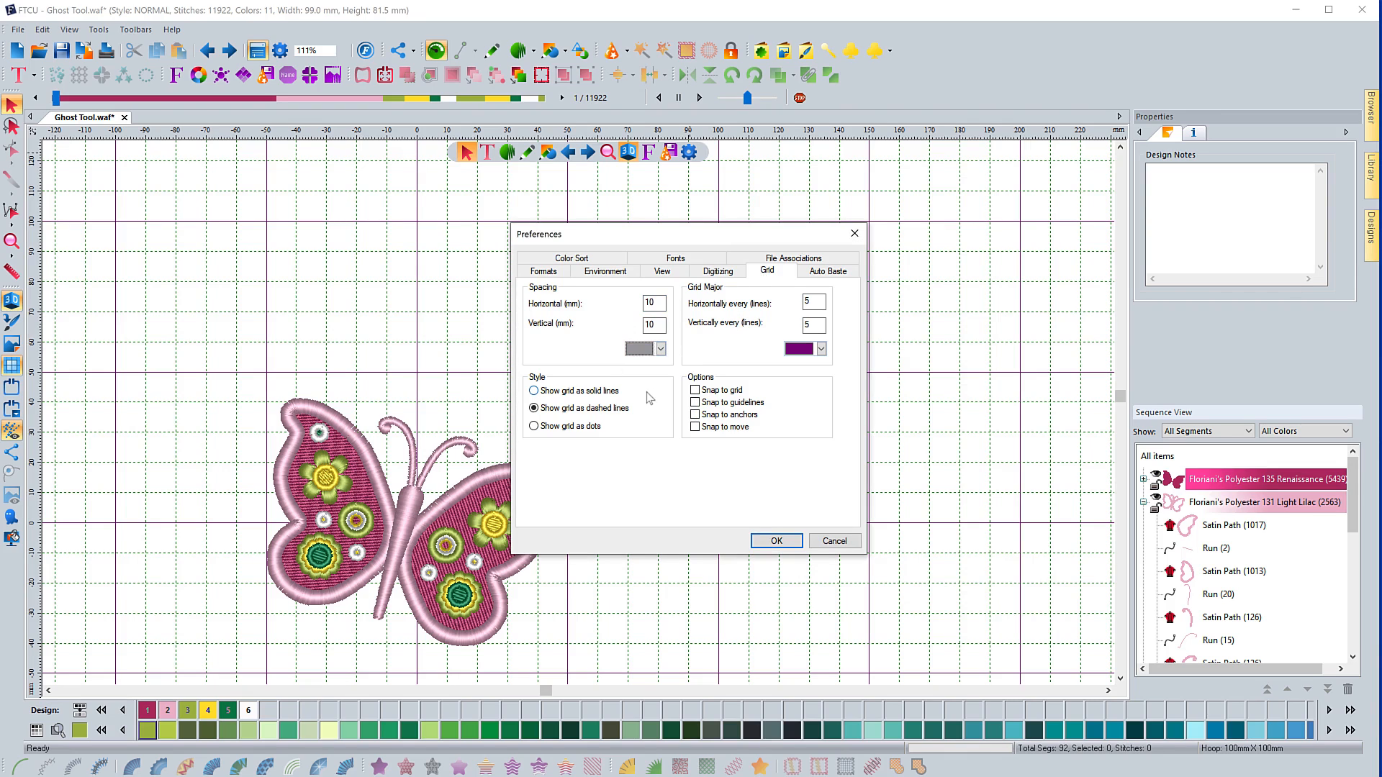
pyautogui.click(662, 350)
pyautogui.click(660, 397)
pyautogui.click(775, 541)
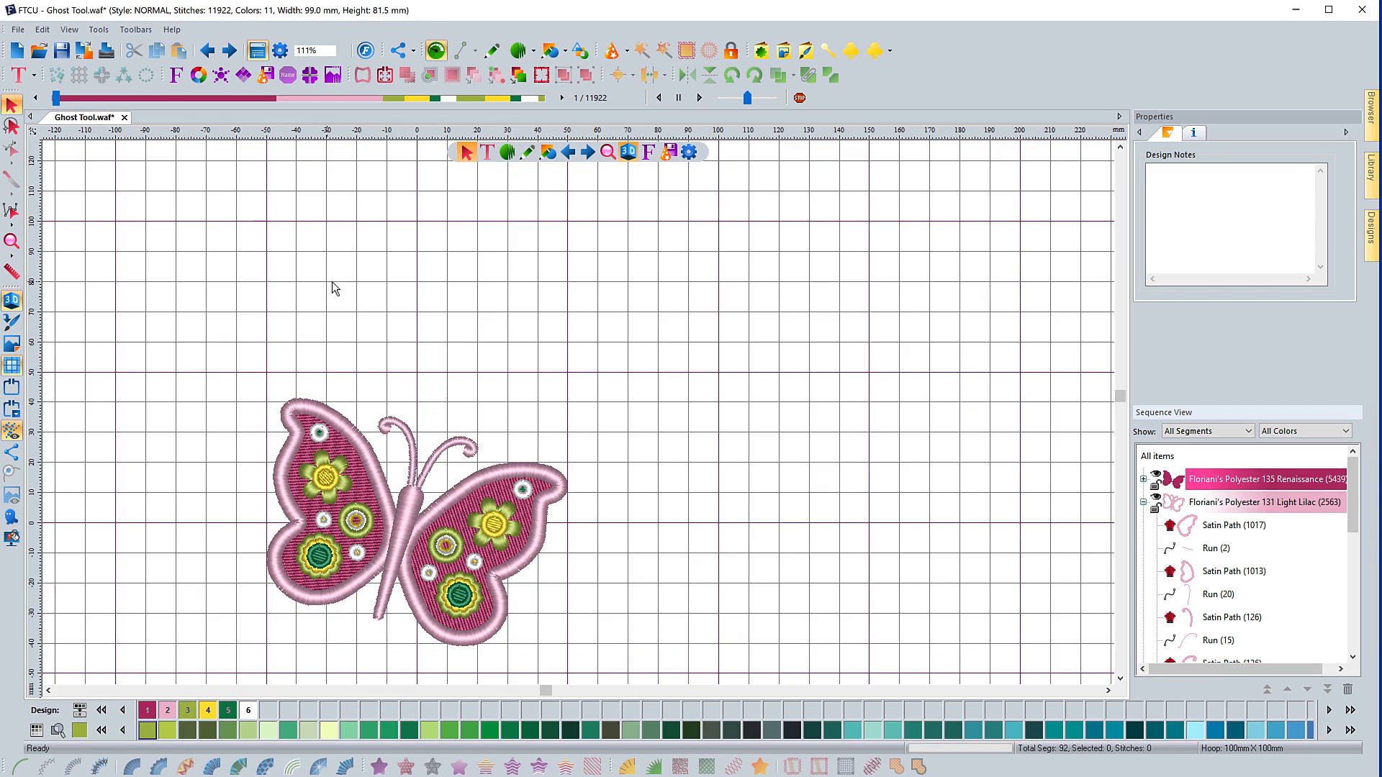
# Step: Change the grid style in the preferences to show the grid as dots
pyautogui.click(689, 153)
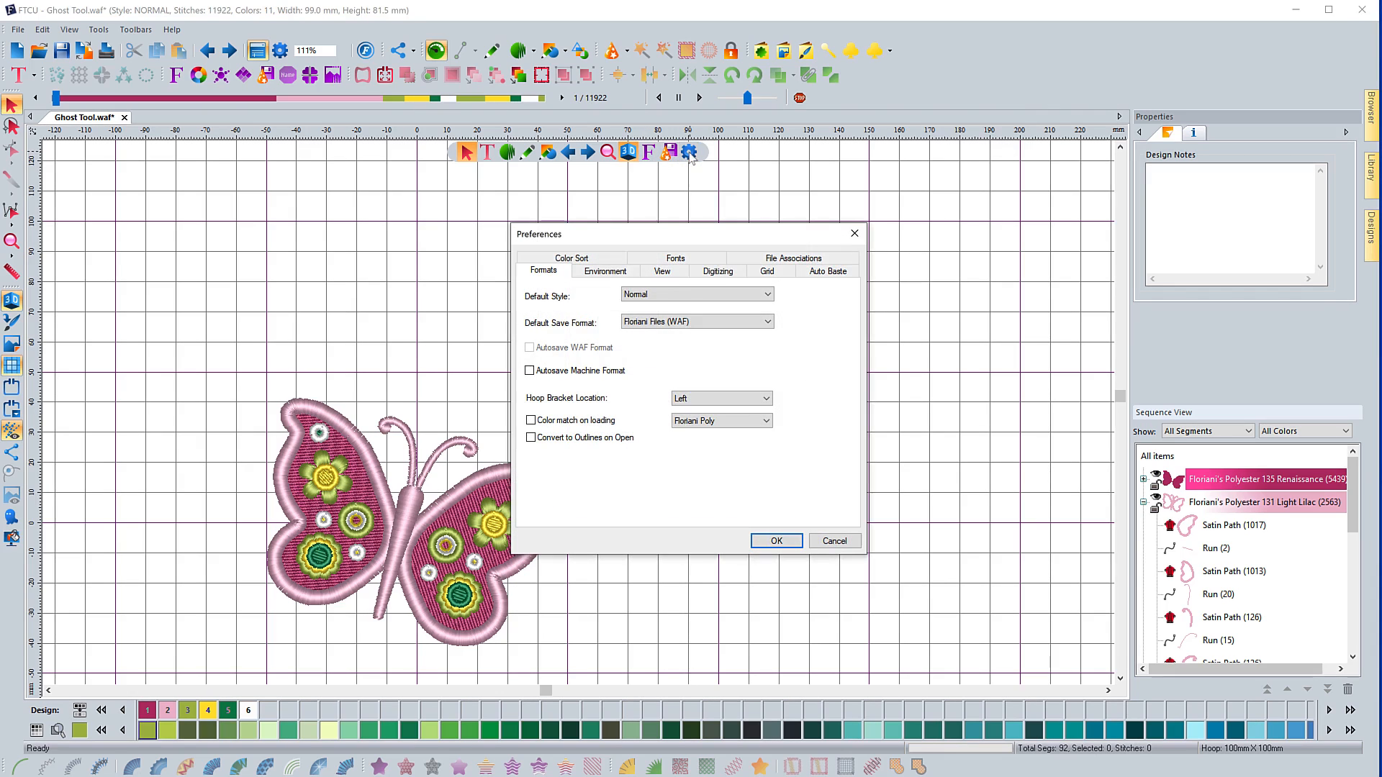
pyautogui.click(769, 272)
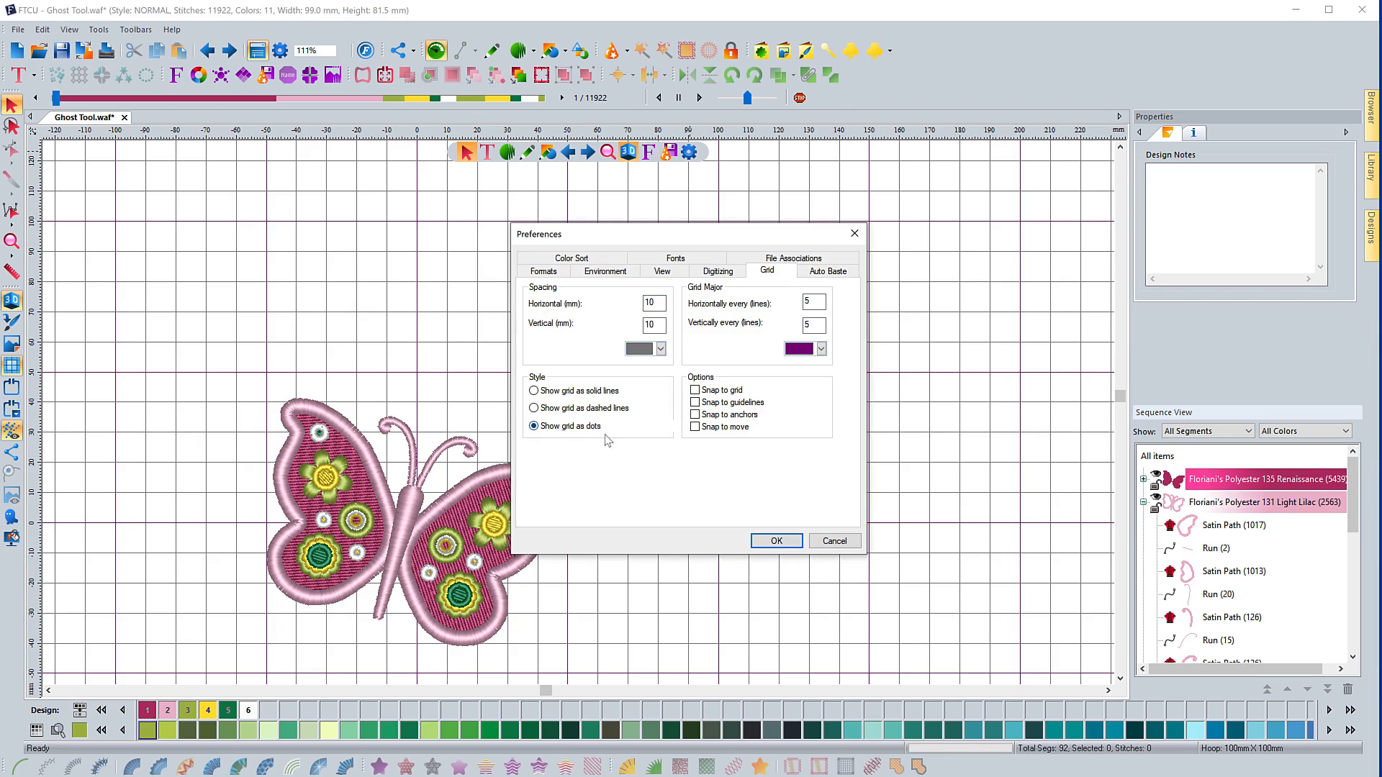
pyautogui.click(778, 541)
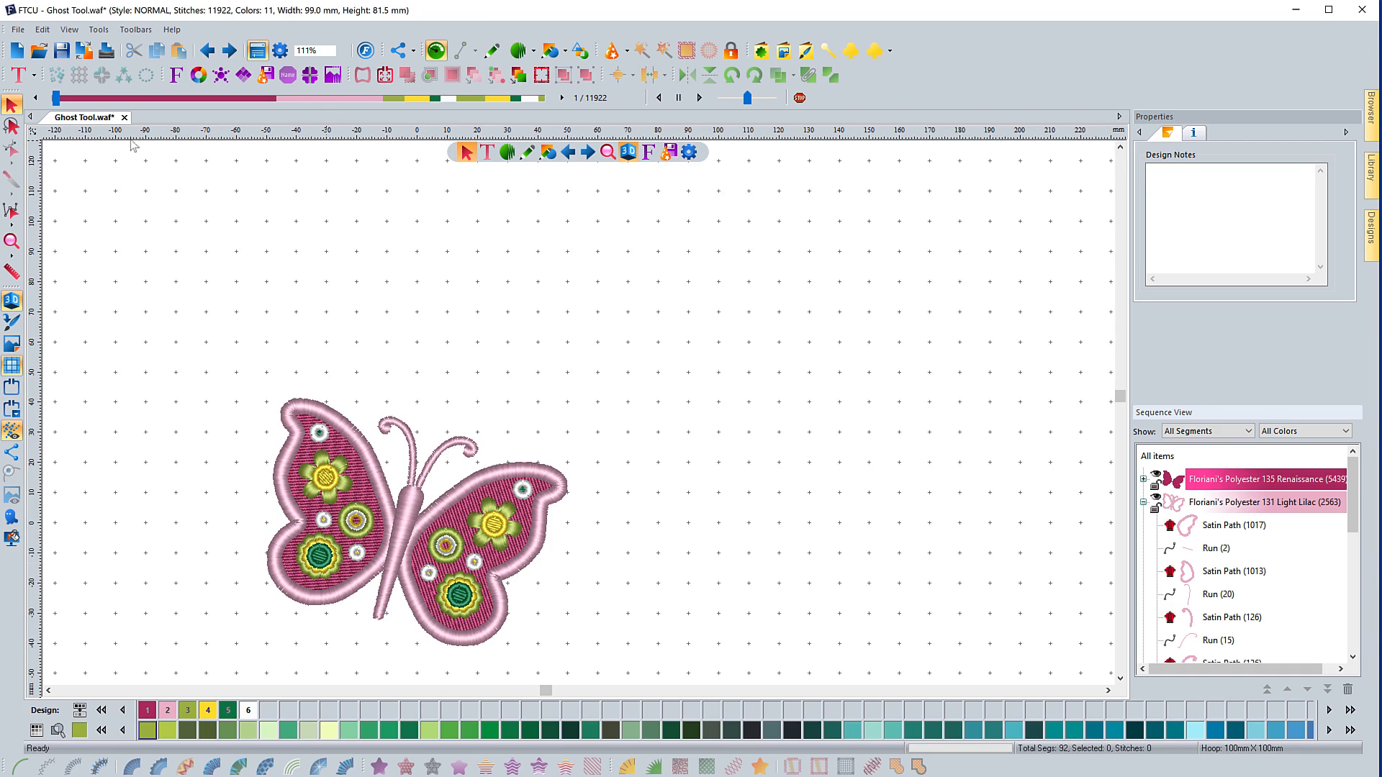
# Step: Show the grid as dashed lines and set the major grid to every 10 lines horizontally and vertically
pyautogui.rightClick(262, 137)
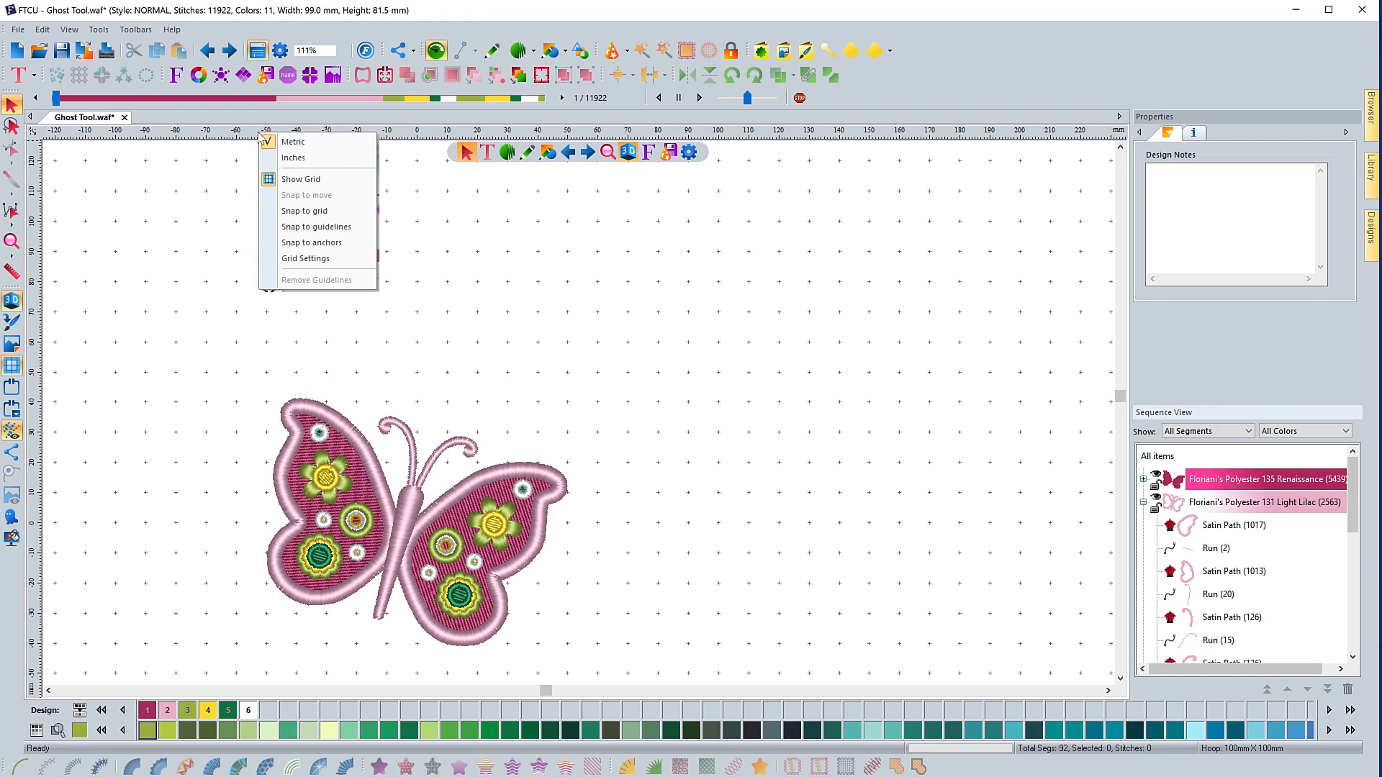
pyautogui.click(304, 259)
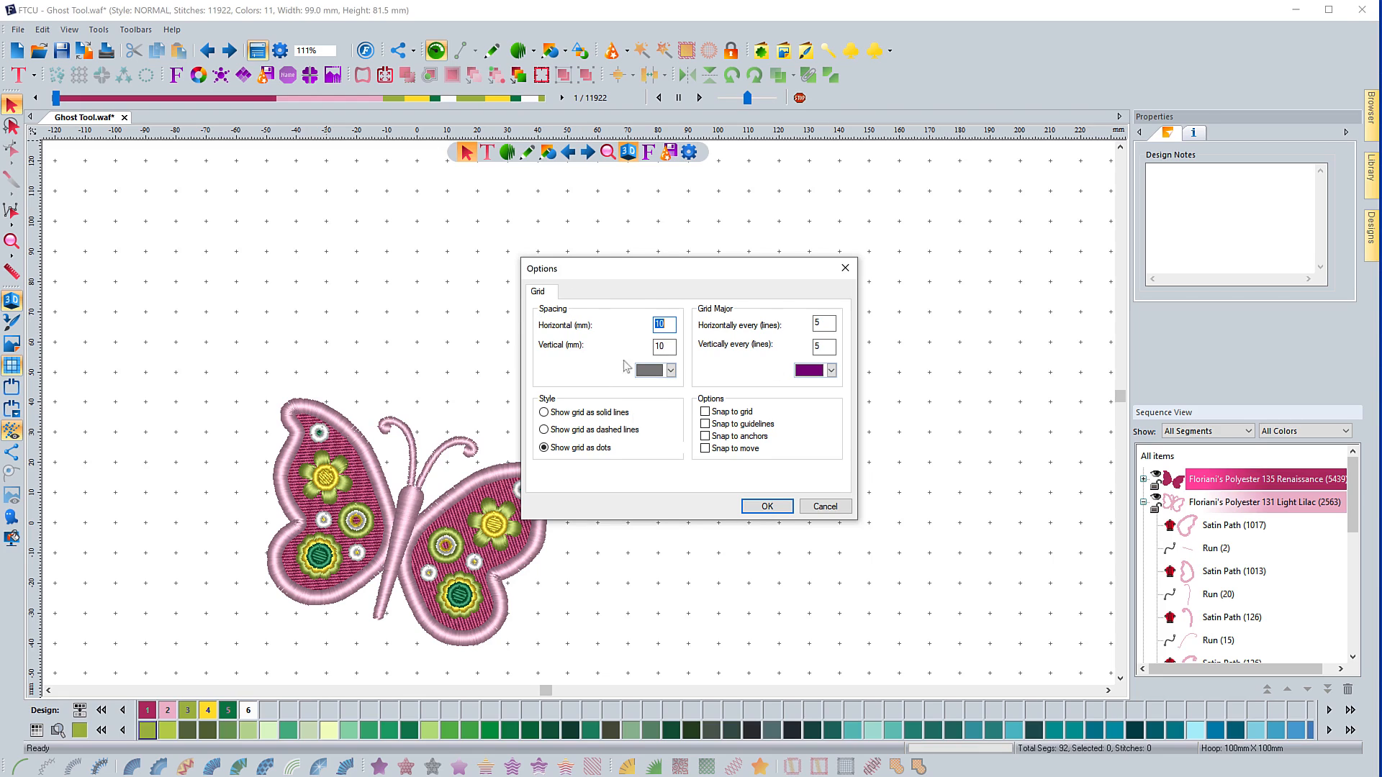
pyautogui.click(548, 432)
pyautogui.doubleClick(820, 330)
pyautogui.doubleClick(821, 347)
pyautogui.click(768, 506)
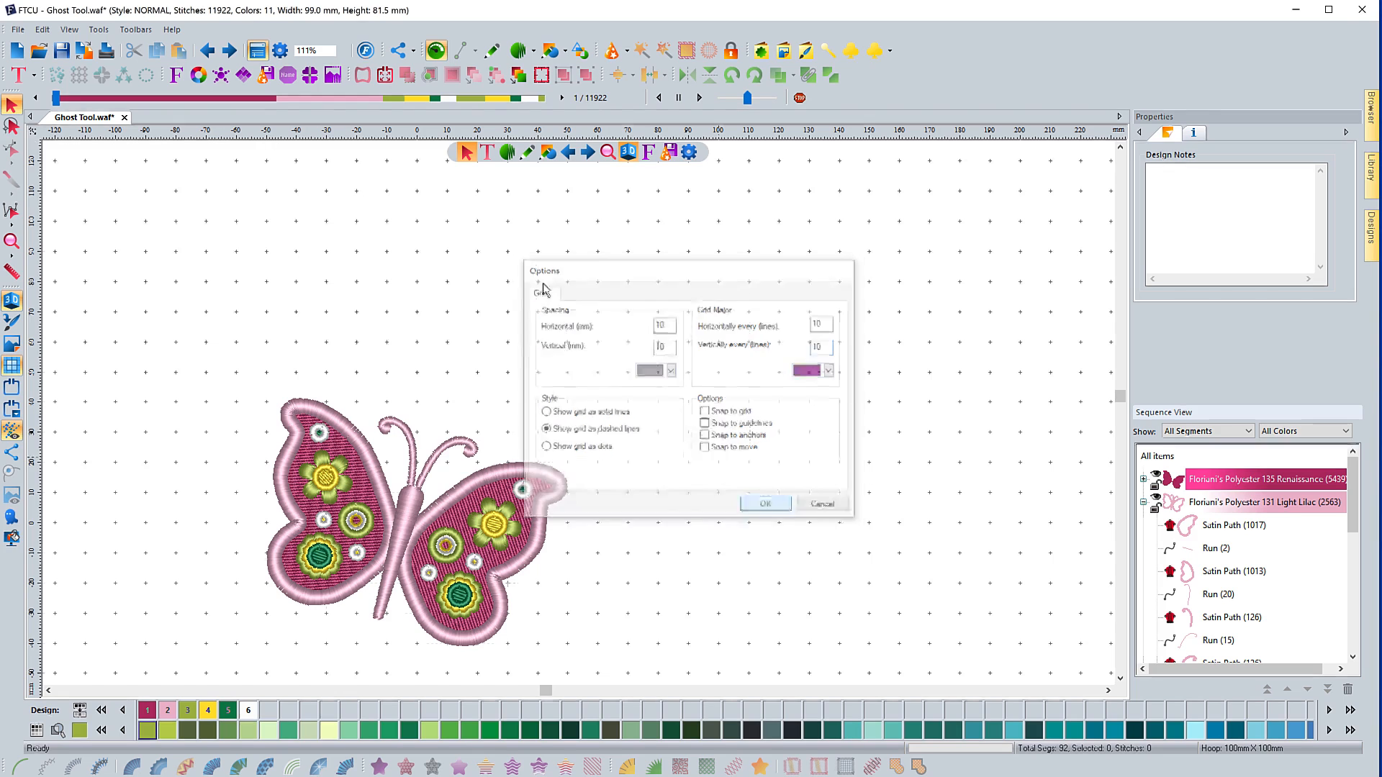
# Step: Enable snap to grid and draw an open artwork path through (40, 90), (50, 90), (60, 100), (70, 90), (70, 80) and (60, 70) mm
pyautogui.rightClick(248, 134)
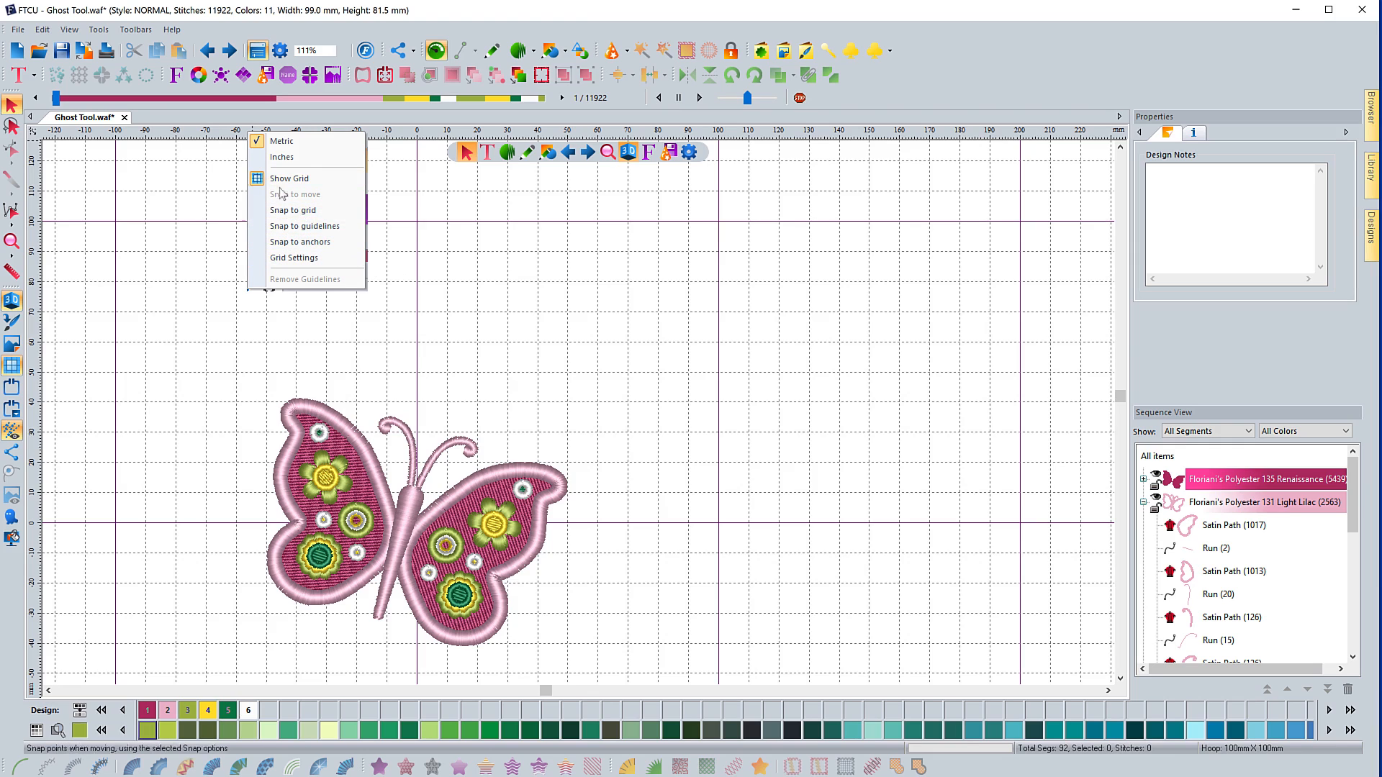
pyautogui.click(288, 211)
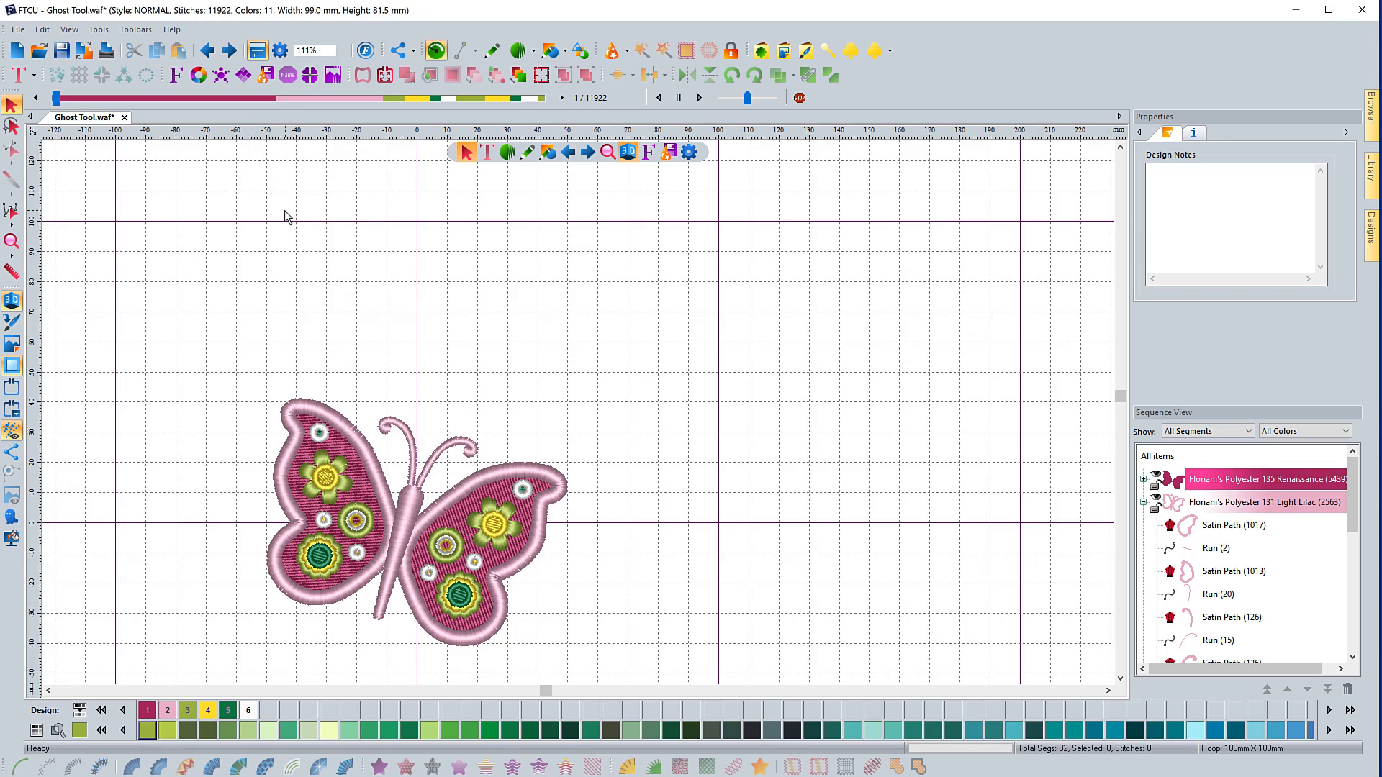
pyautogui.click(528, 154)
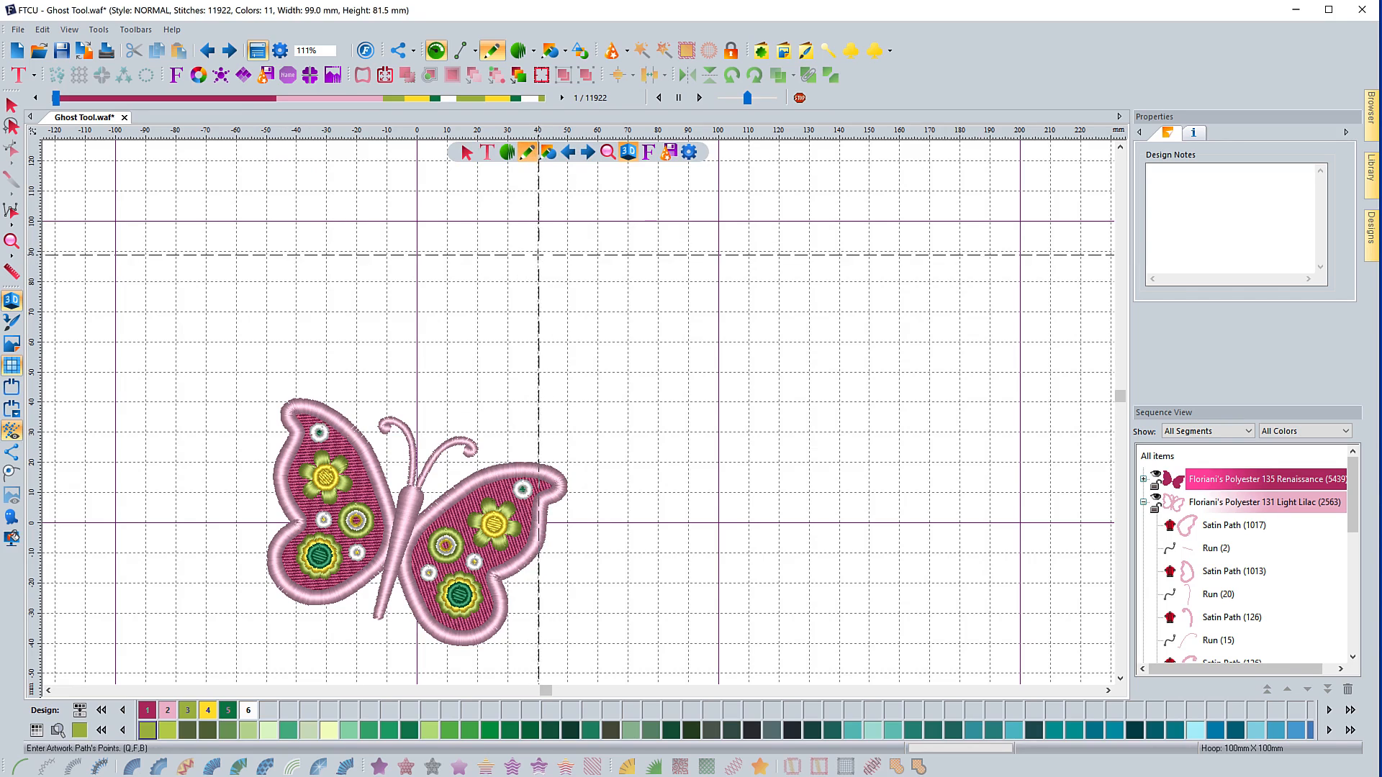
pyautogui.click(537, 251)
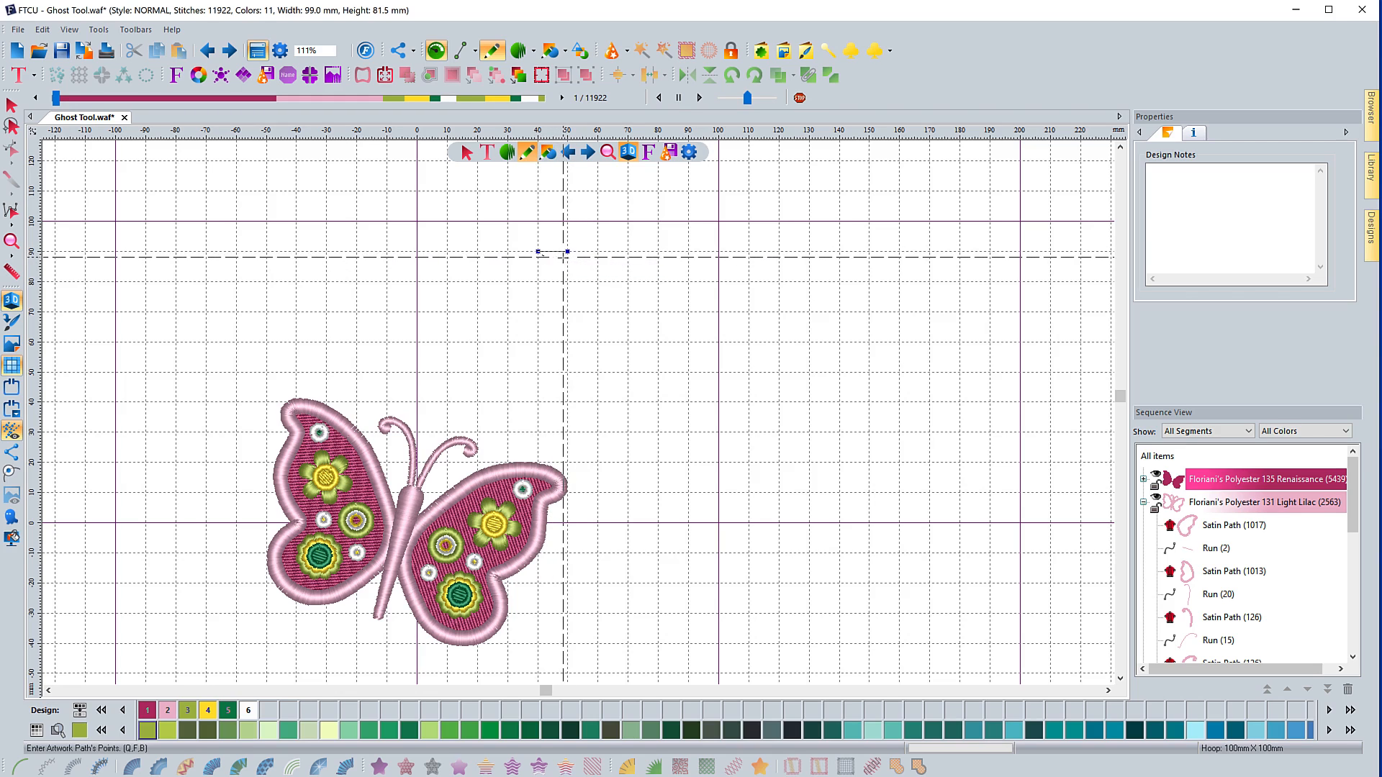
pyautogui.click(598, 221)
pyautogui.click(628, 251)
pyautogui.click(628, 282)
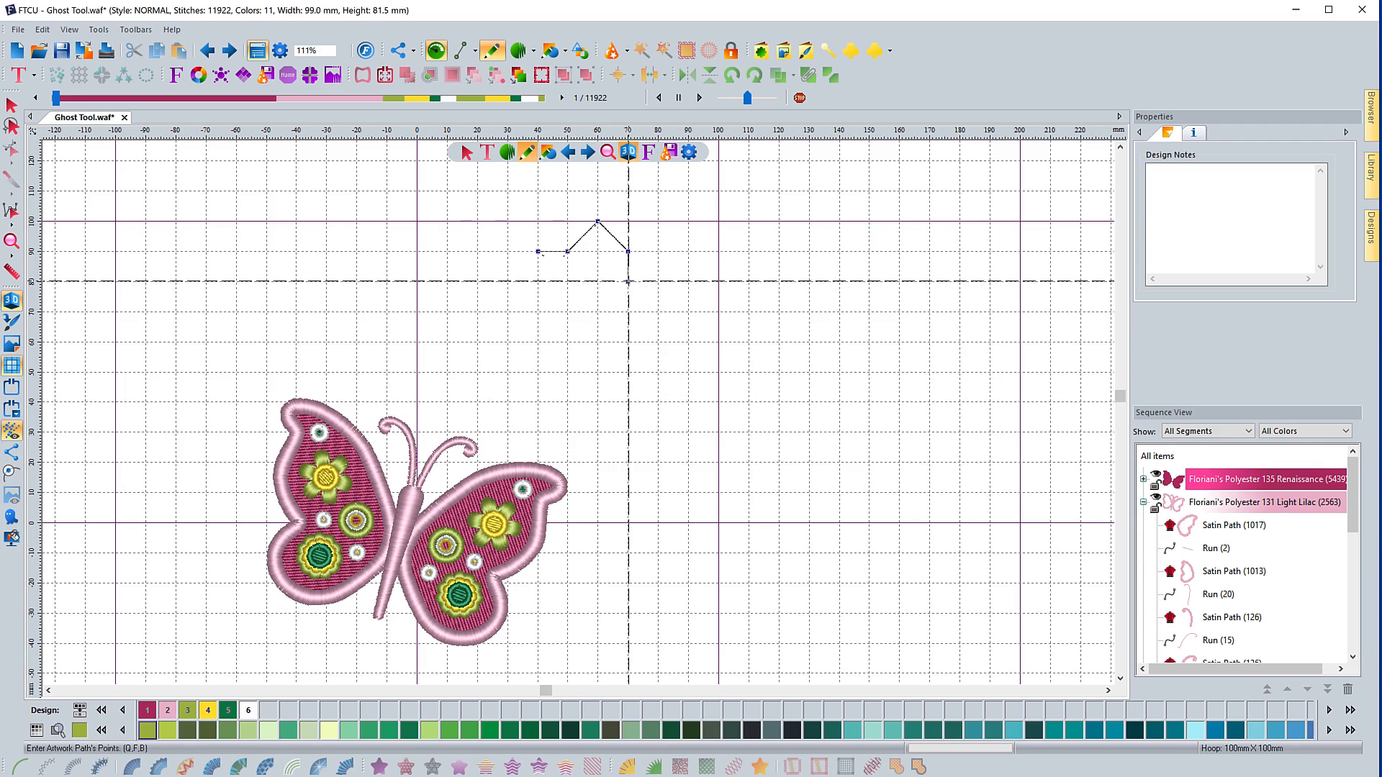
pyautogui.click(599, 310)
pyautogui.rightClick(620, 361)
# Step: Enable snap to move and shift the new artwork path down by one 10 mm grid square
pyautogui.rightClick(291, 137)
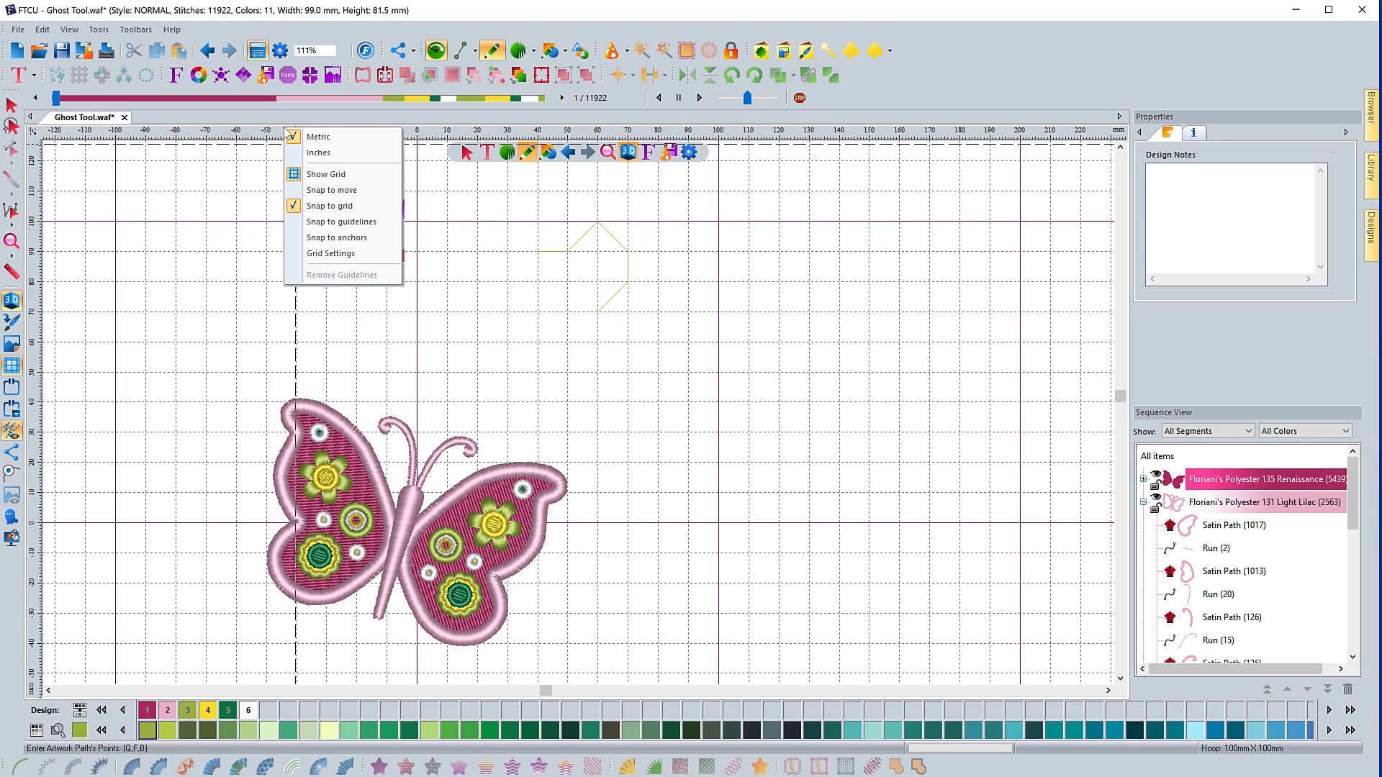
pyautogui.click(322, 191)
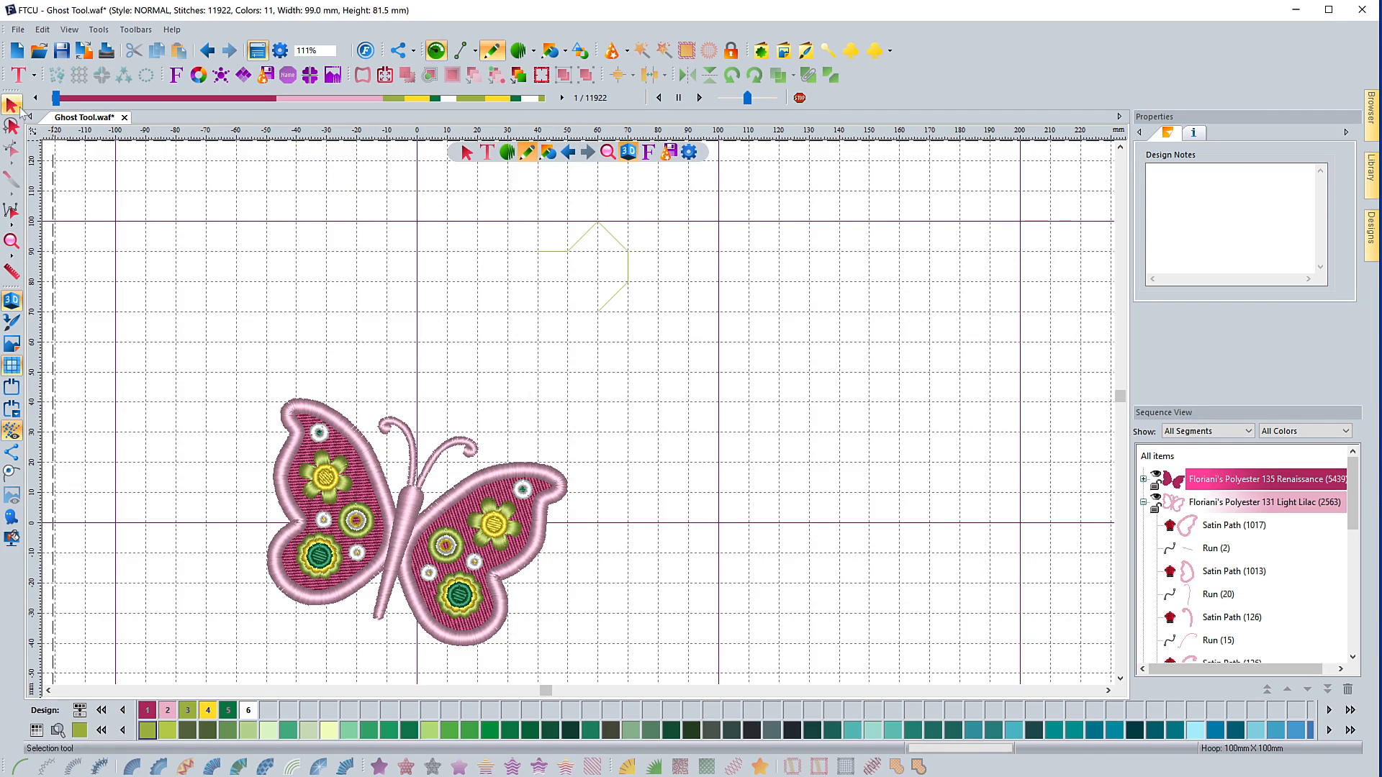
pyautogui.click(18, 108)
pyautogui.click(585, 266)
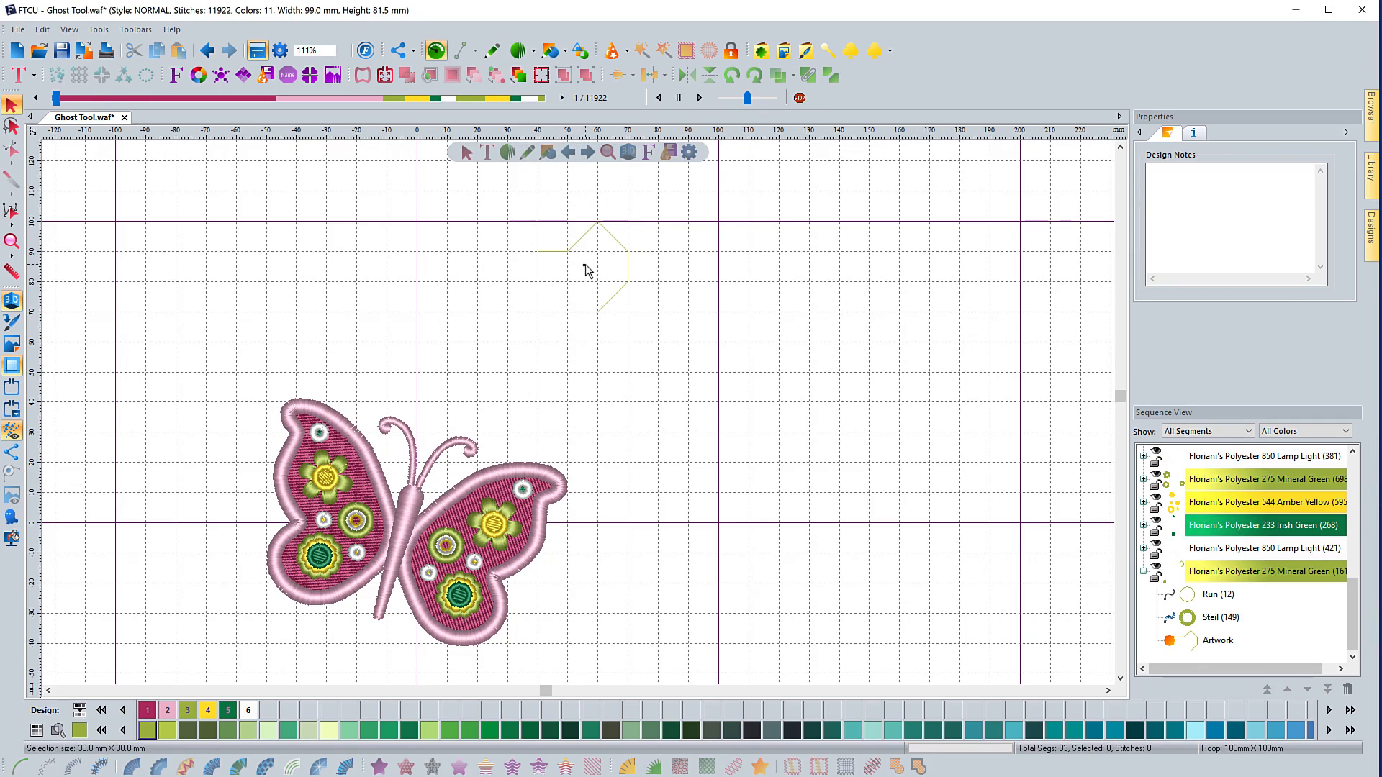
pyautogui.click(594, 236)
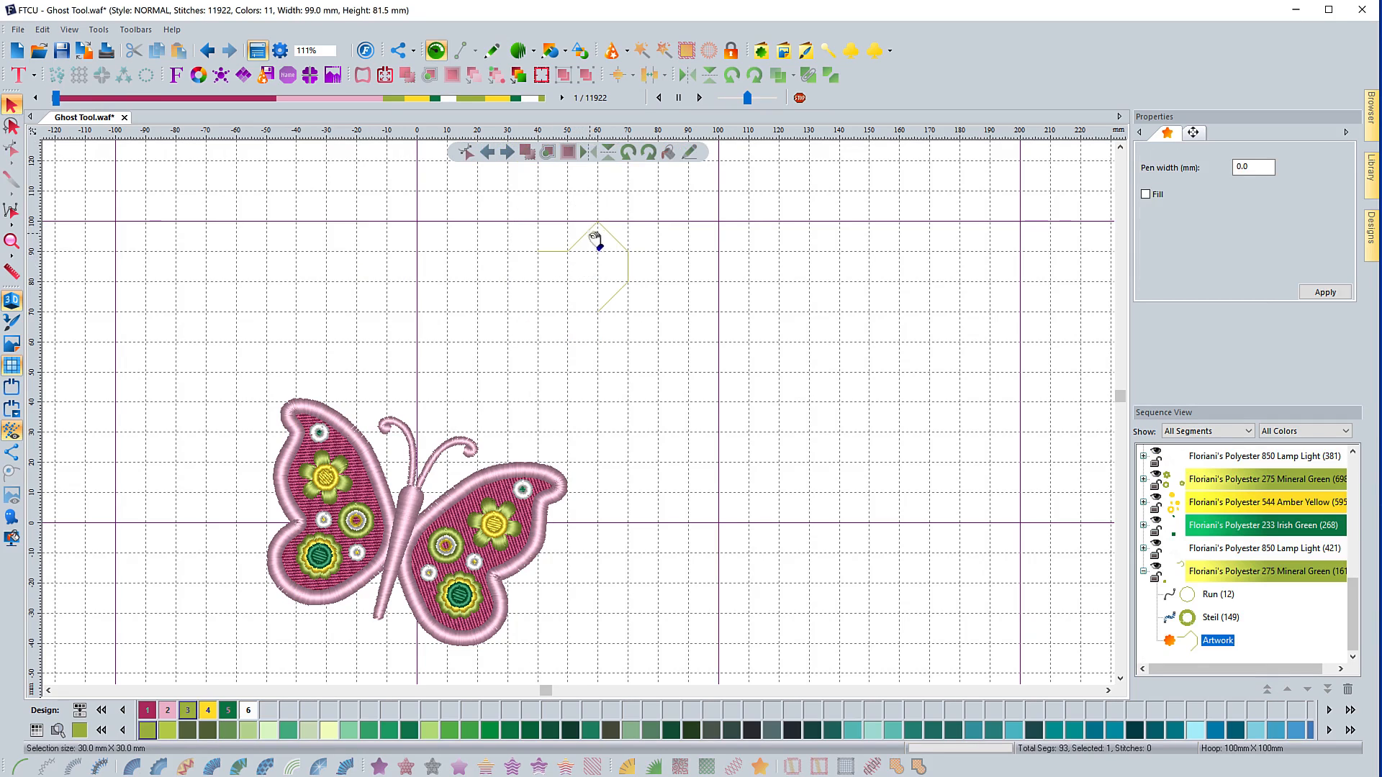
pyautogui.moveTo(588, 271)
pyautogui.mouseDown()
pyautogui.moveTo(520, 247)
pyautogui.moveTo(502, 265)
pyautogui.moveTo(539, 290)
pyautogui.moveTo(576, 291)
pyautogui.mouseUp()
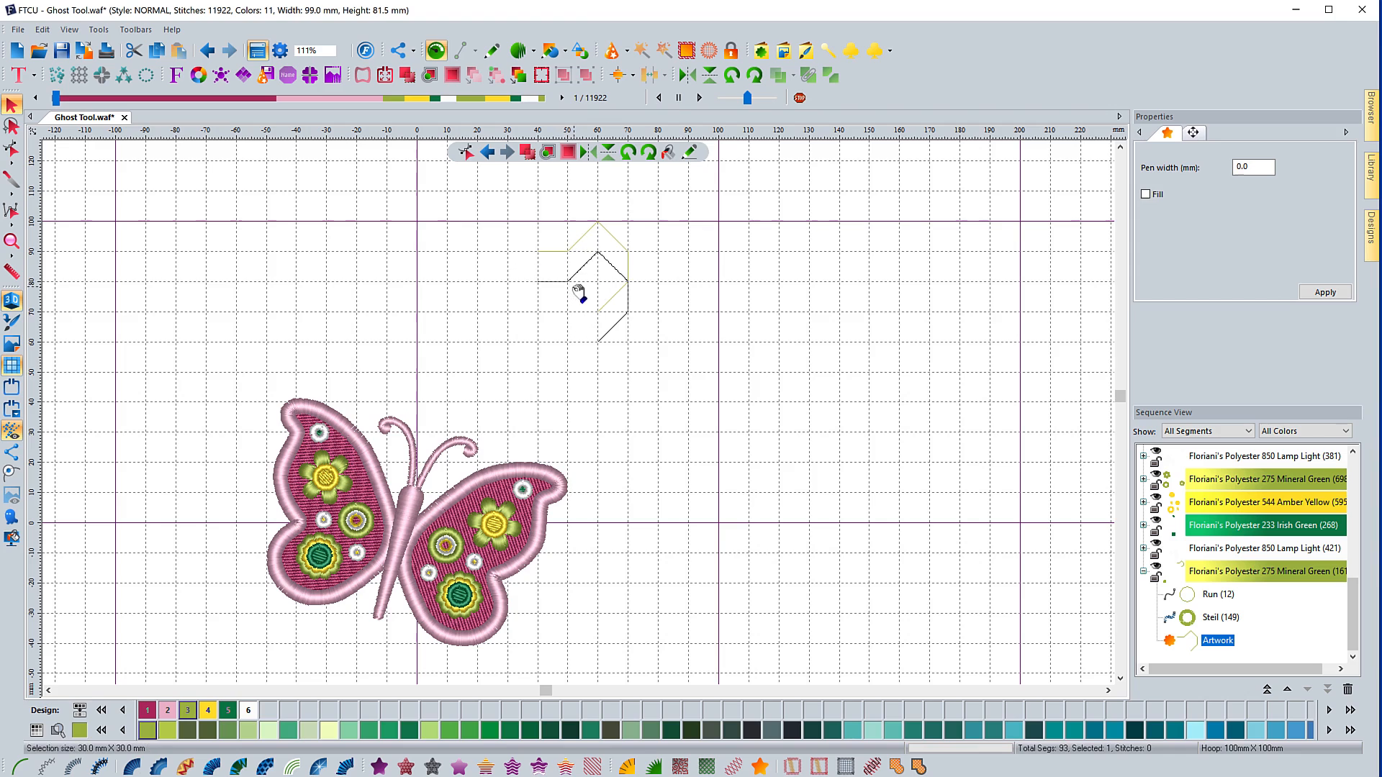
# Step: Turn off snap to move, deselect the artwork path and hide the grid
pyautogui.rightClick(314, 136)
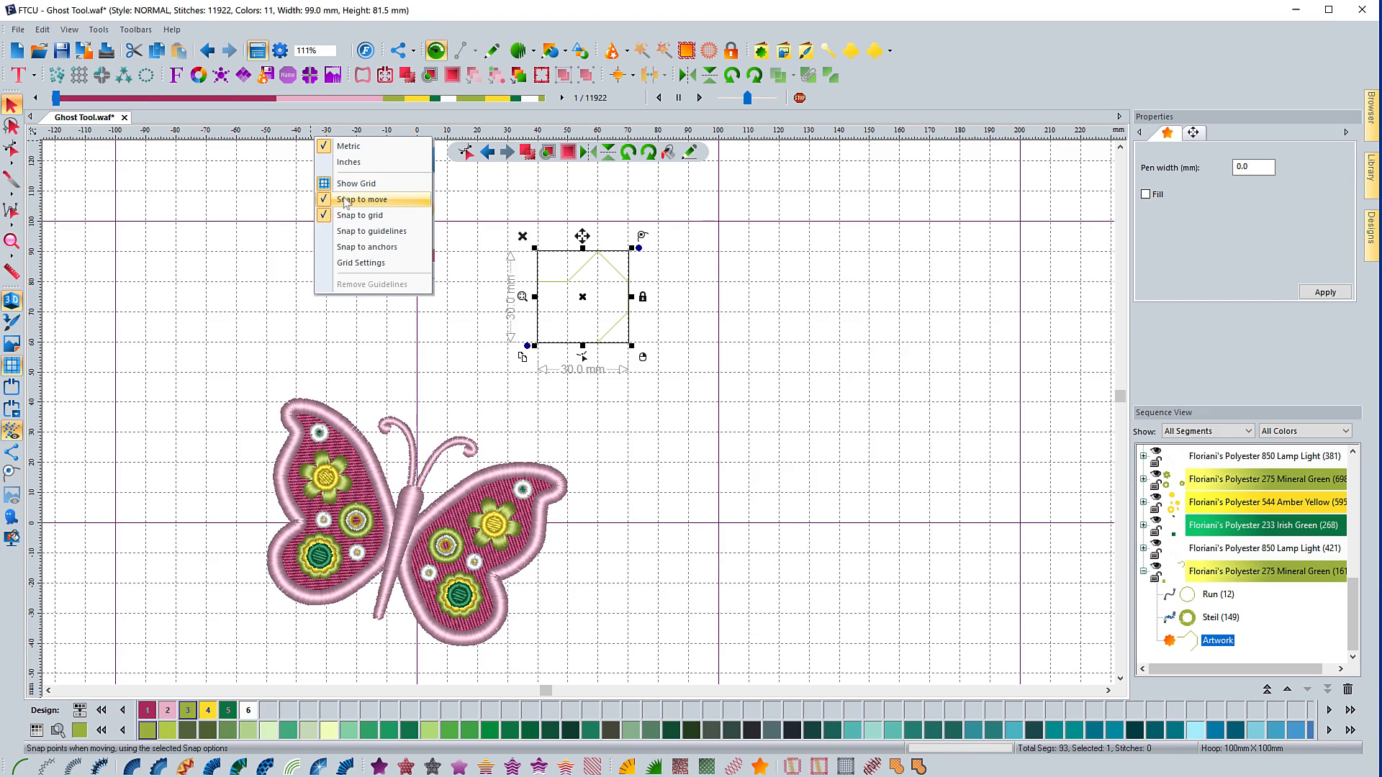
pyautogui.click(363, 201)
pyautogui.click(84, 396)
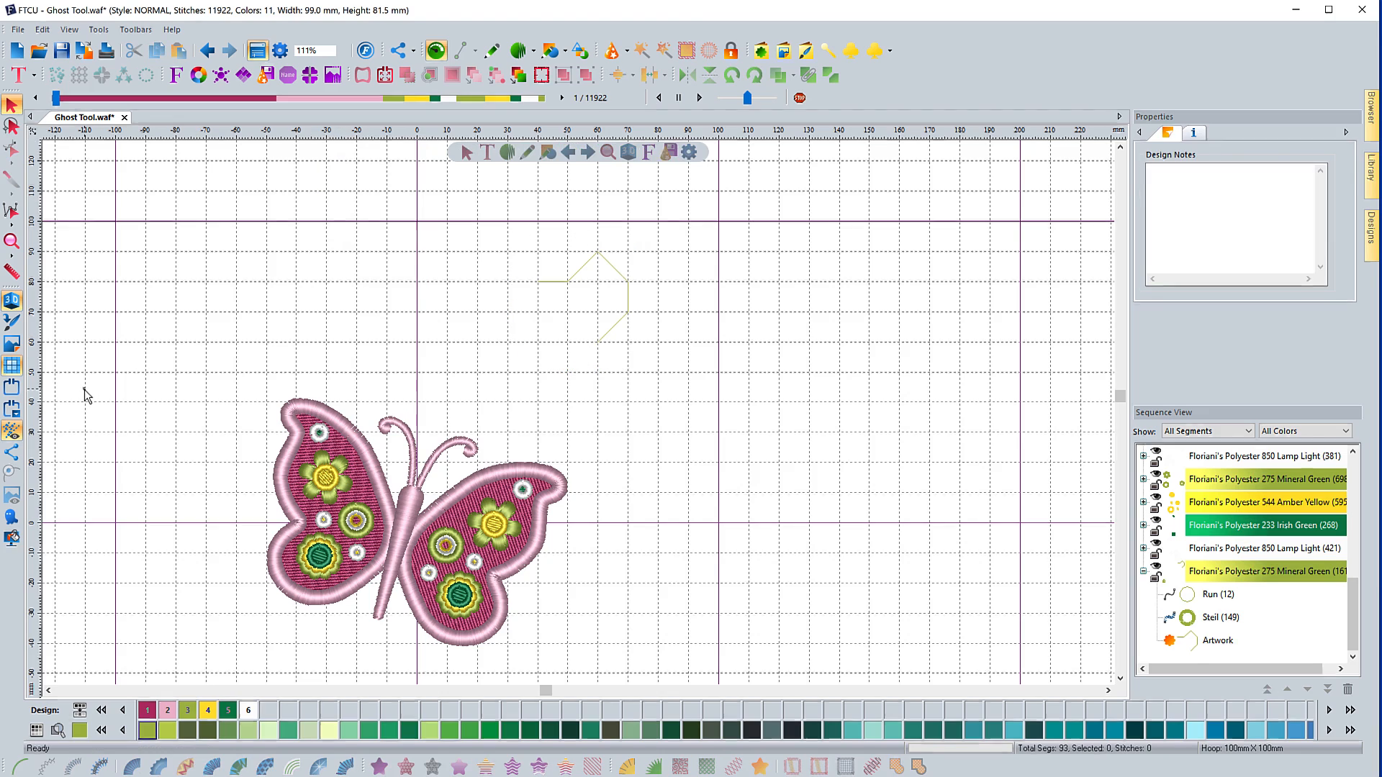
pyautogui.click(12, 368)
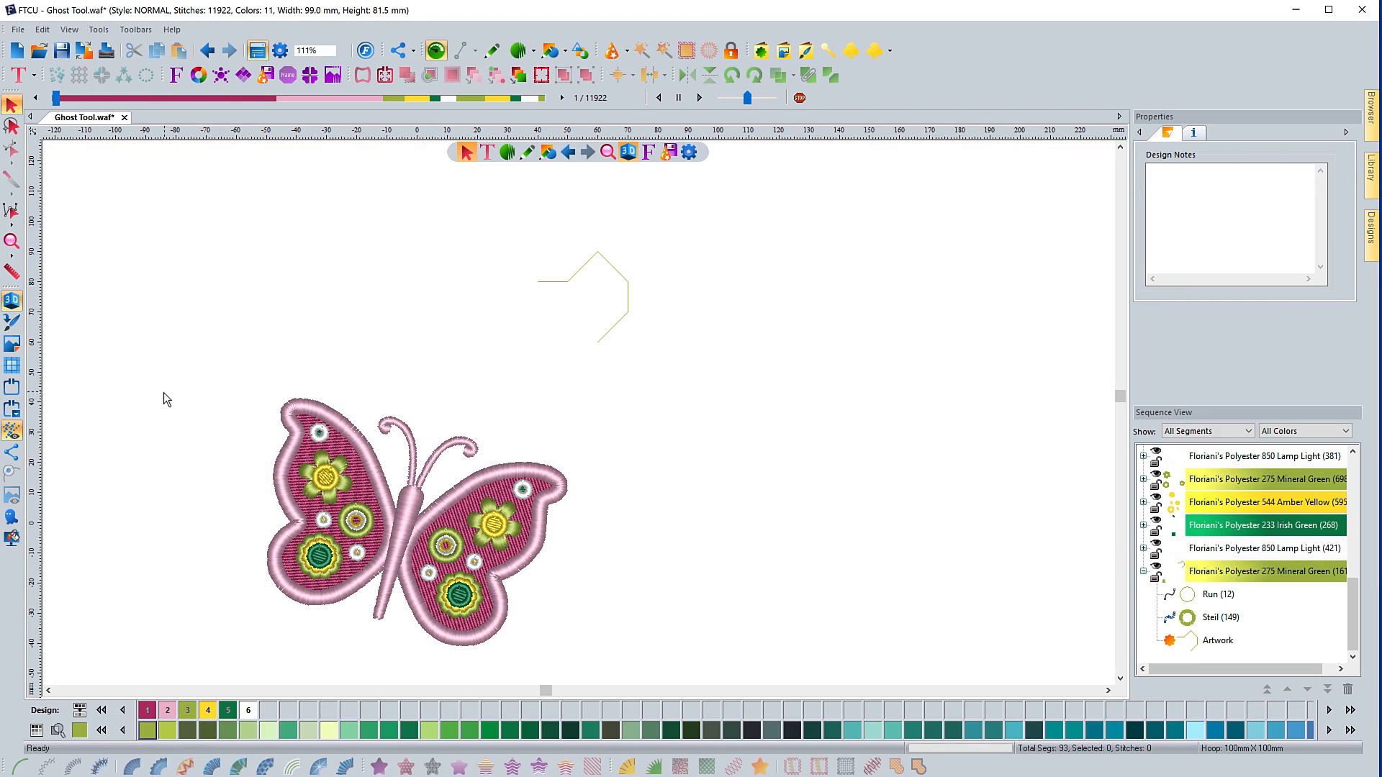
# Step: Draw an open single run path through (-70, 90), (-50, 100), (-30, 90), (-50, 80) and (-70, 70) mm with the grid hidden
pyautogui.click(528, 160)
pyautogui.click(469, 179)
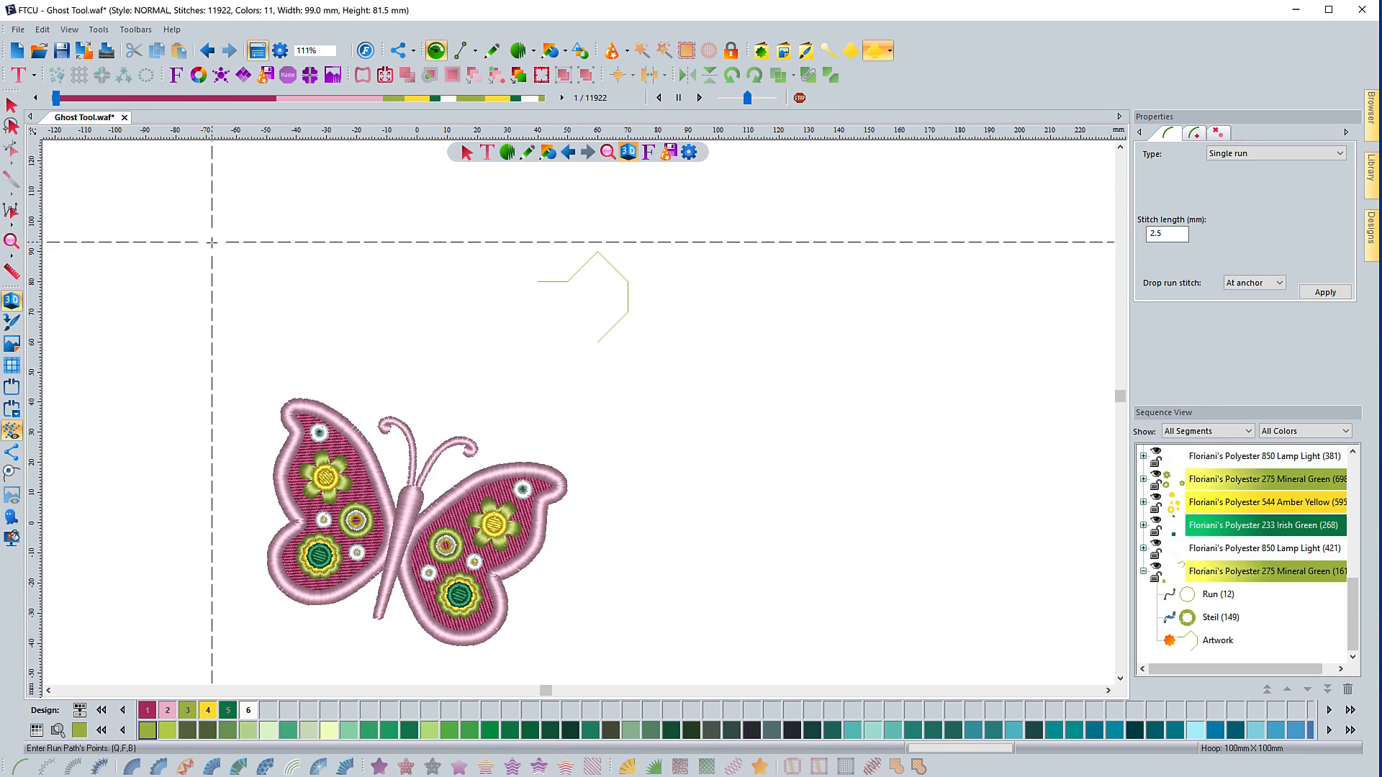
pyautogui.click(206, 250)
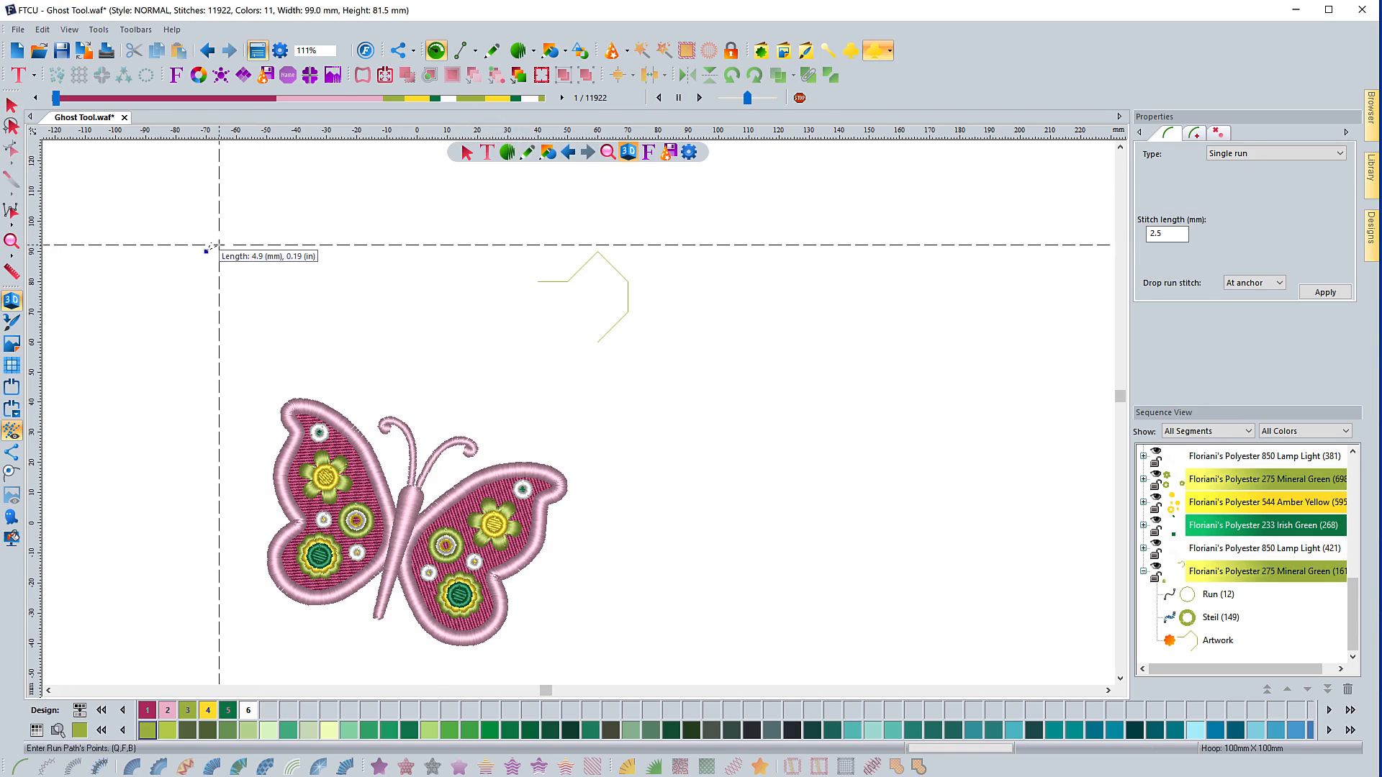
pyautogui.click(267, 221)
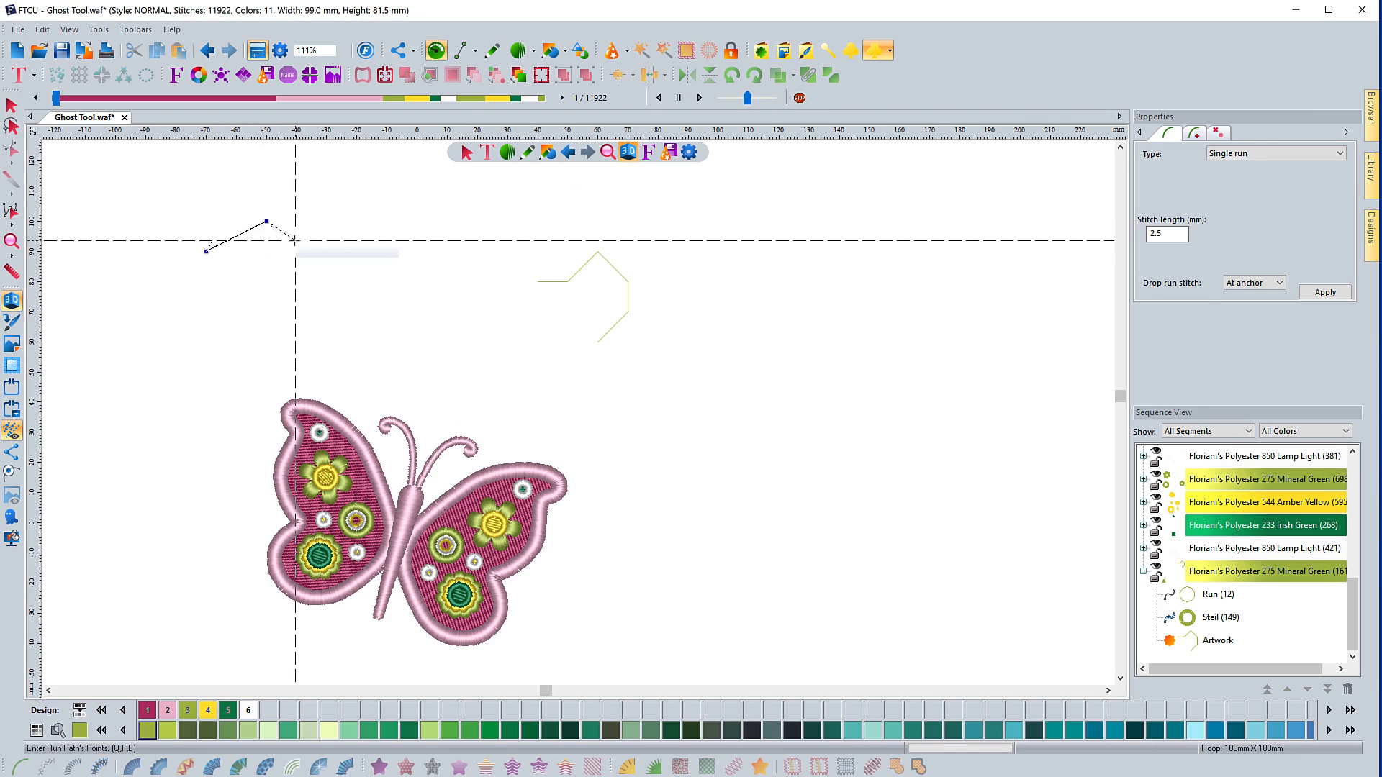
pyautogui.click(325, 251)
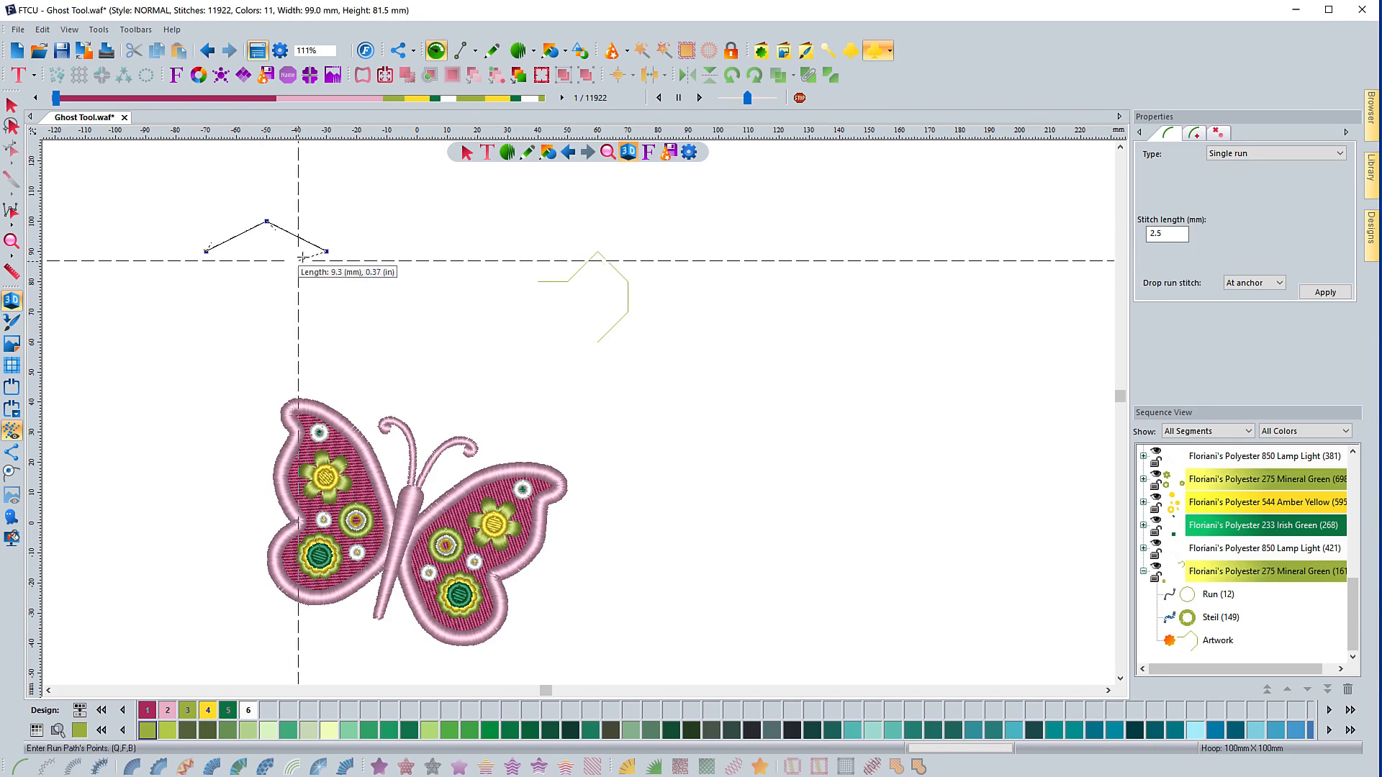
pyautogui.click(267, 281)
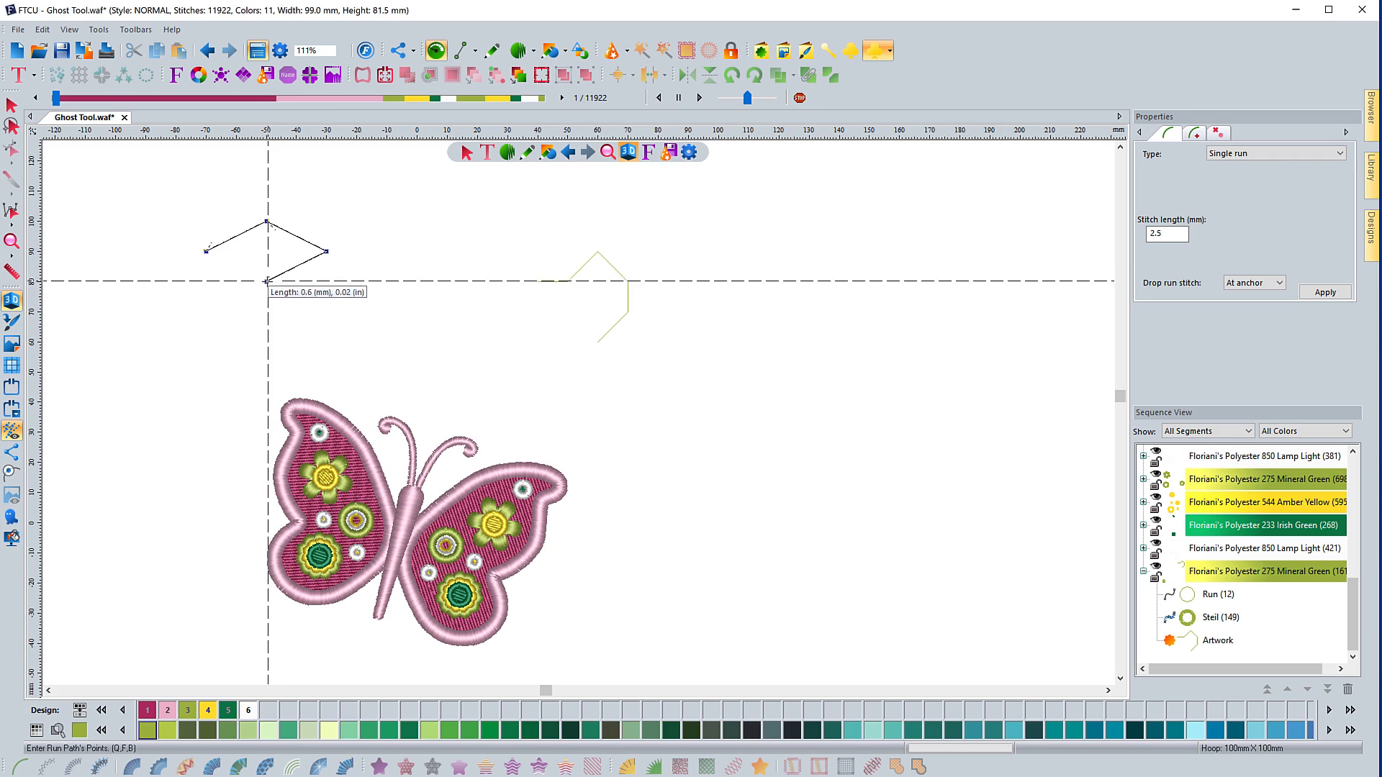
pyautogui.click(208, 313)
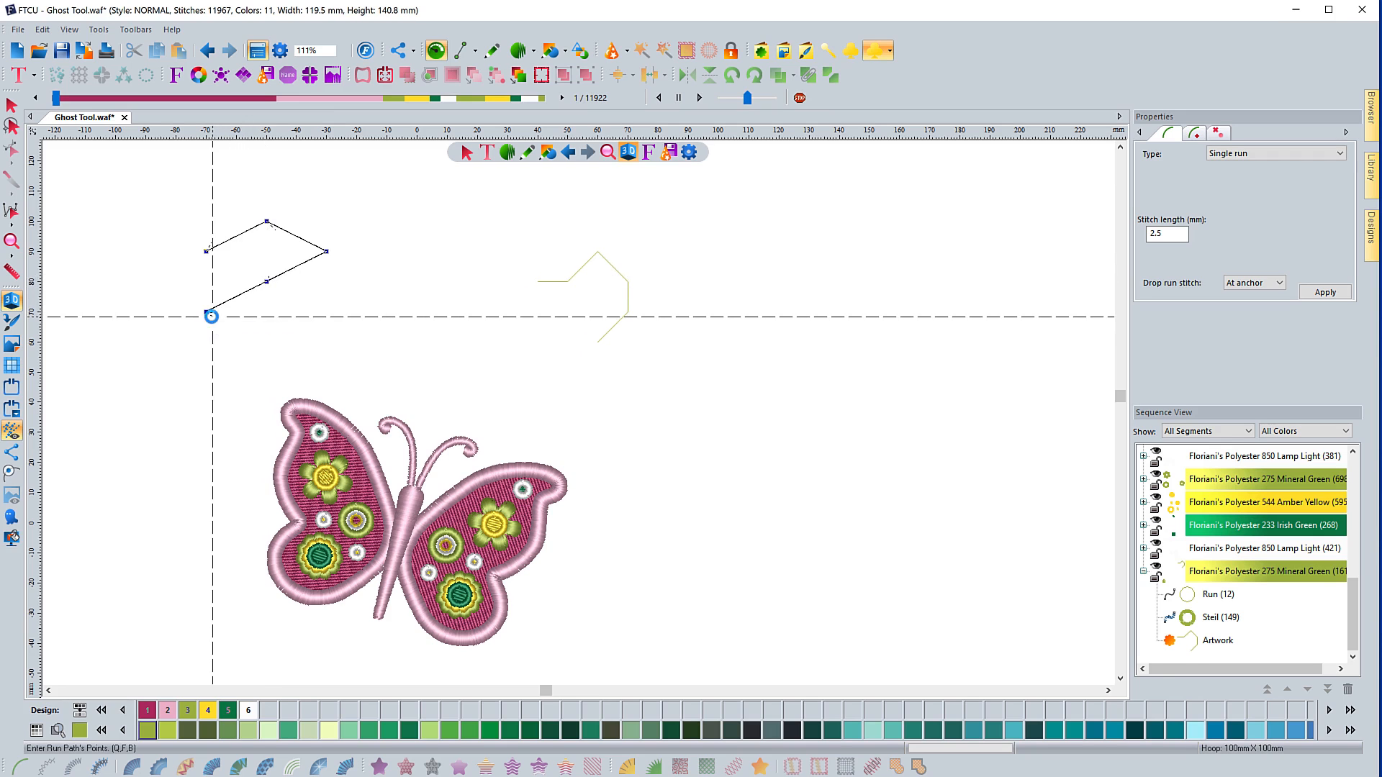
pyautogui.press('Return')
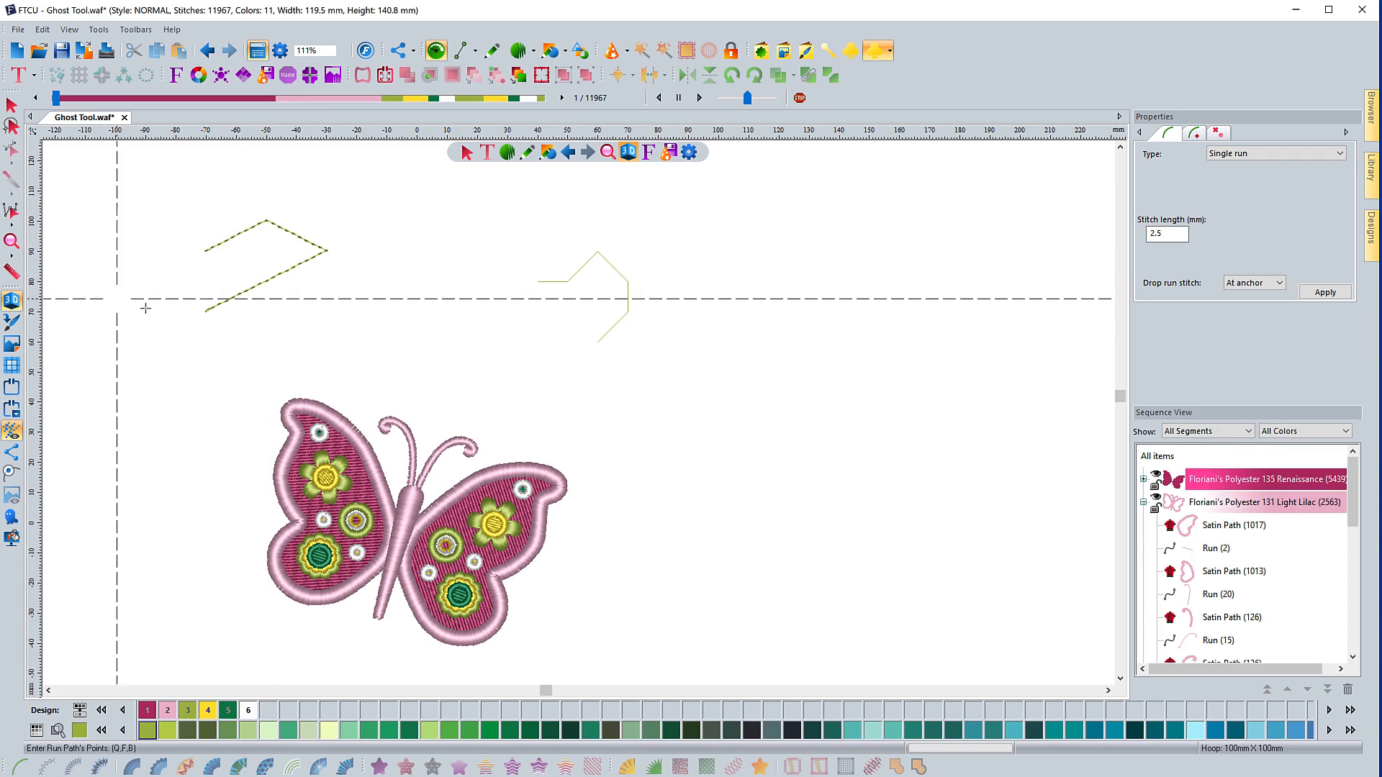
# Step: Show the grid to check how the run path's points align with it, and hide it again
pyautogui.click(12, 367)
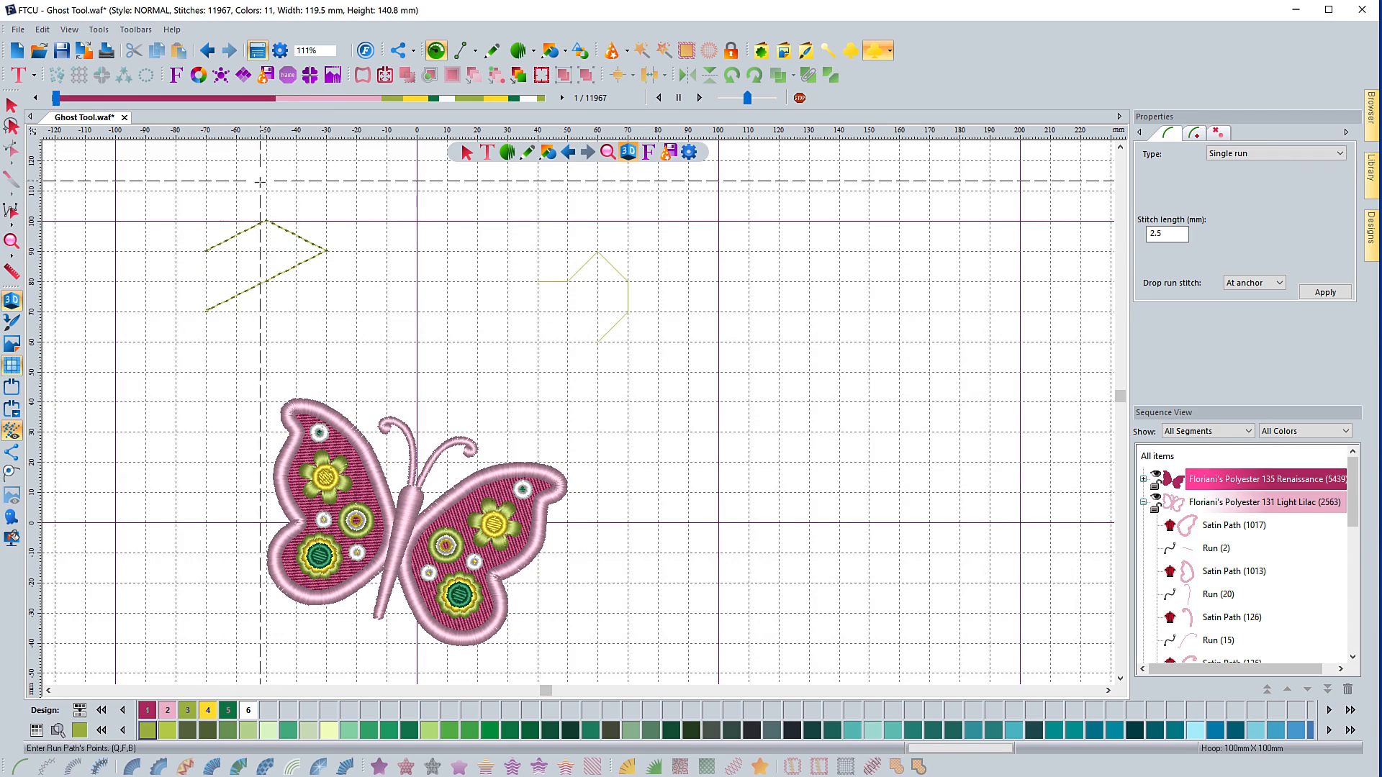
pyautogui.rightClick(292, 131)
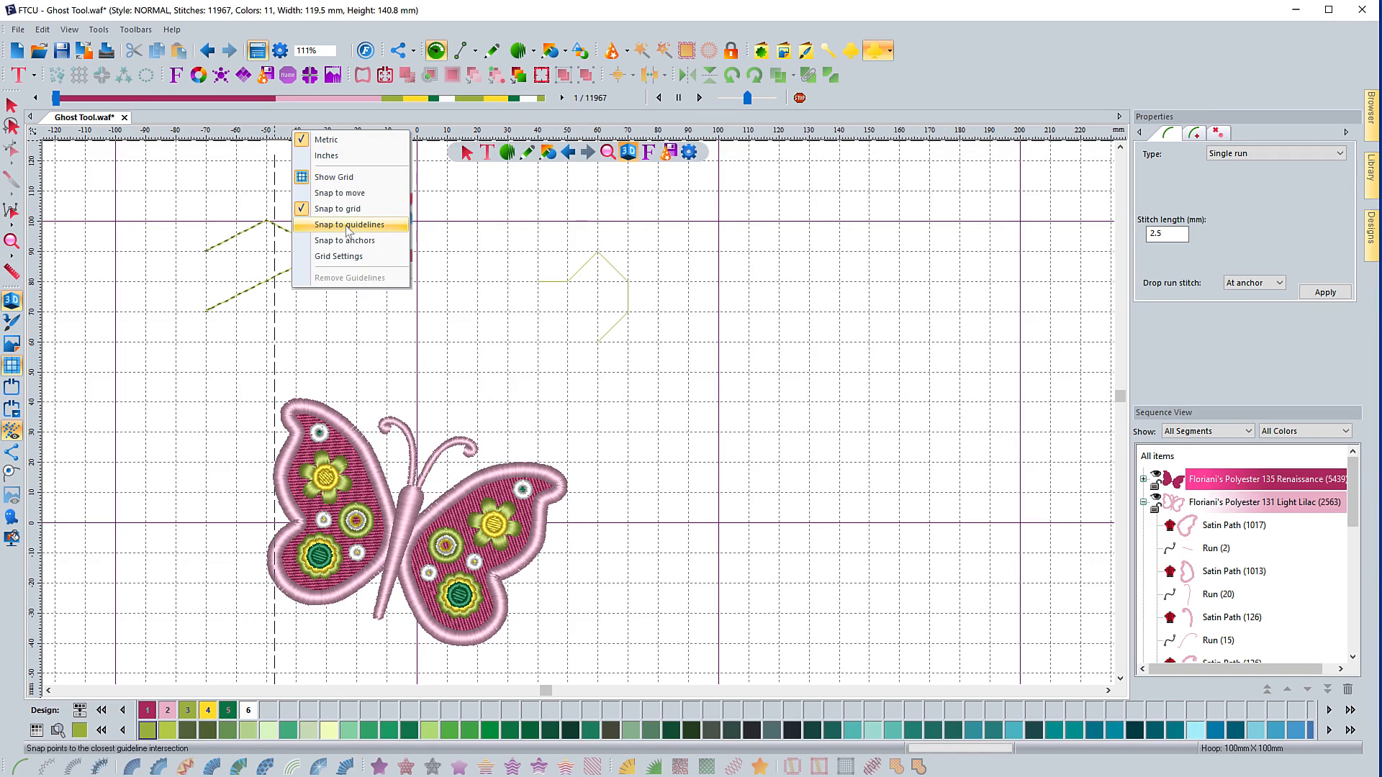
pyautogui.click(11, 367)
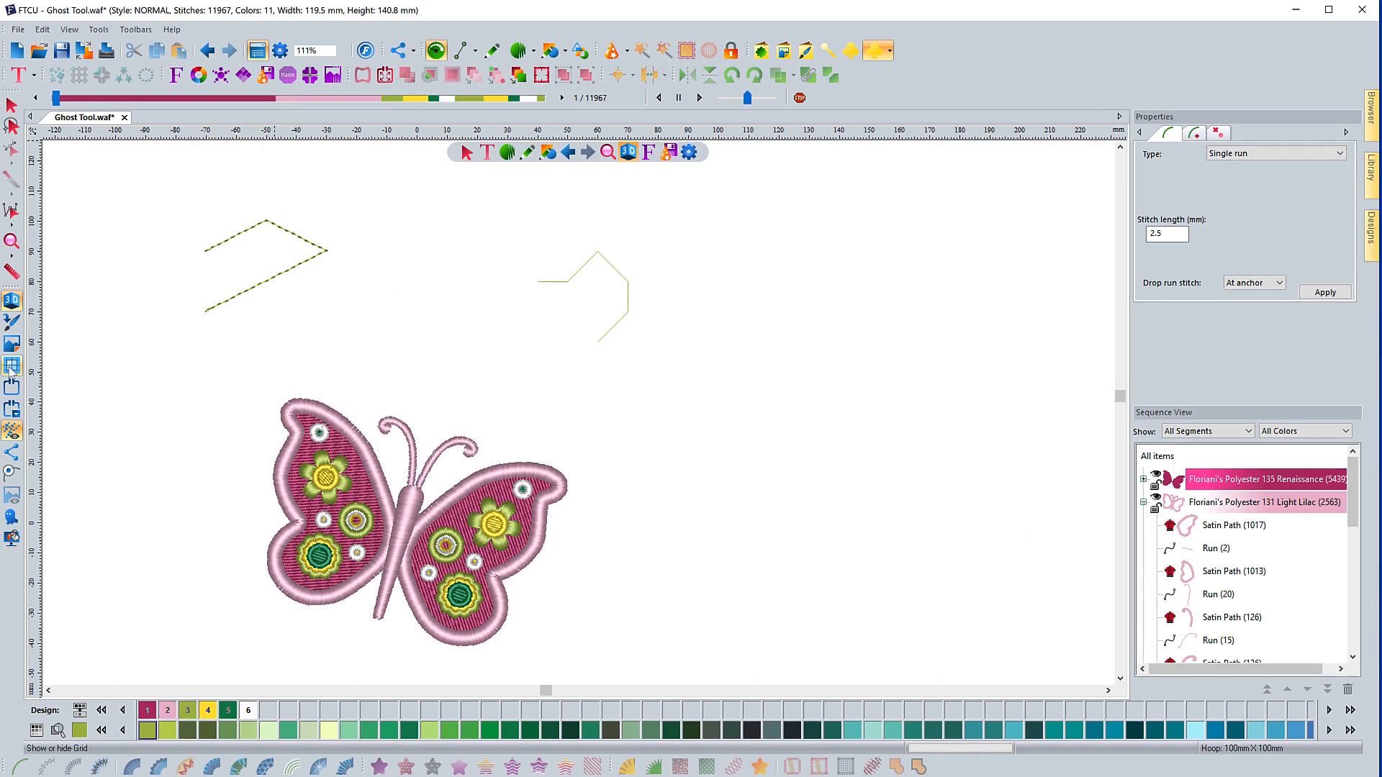
# Step: Enable snap to guidelines and place vertical guidelines at about -110 and -91 mm and horizontal ones at about 111, 93 and 73 mm
pyautogui.rightClick(249, 132)
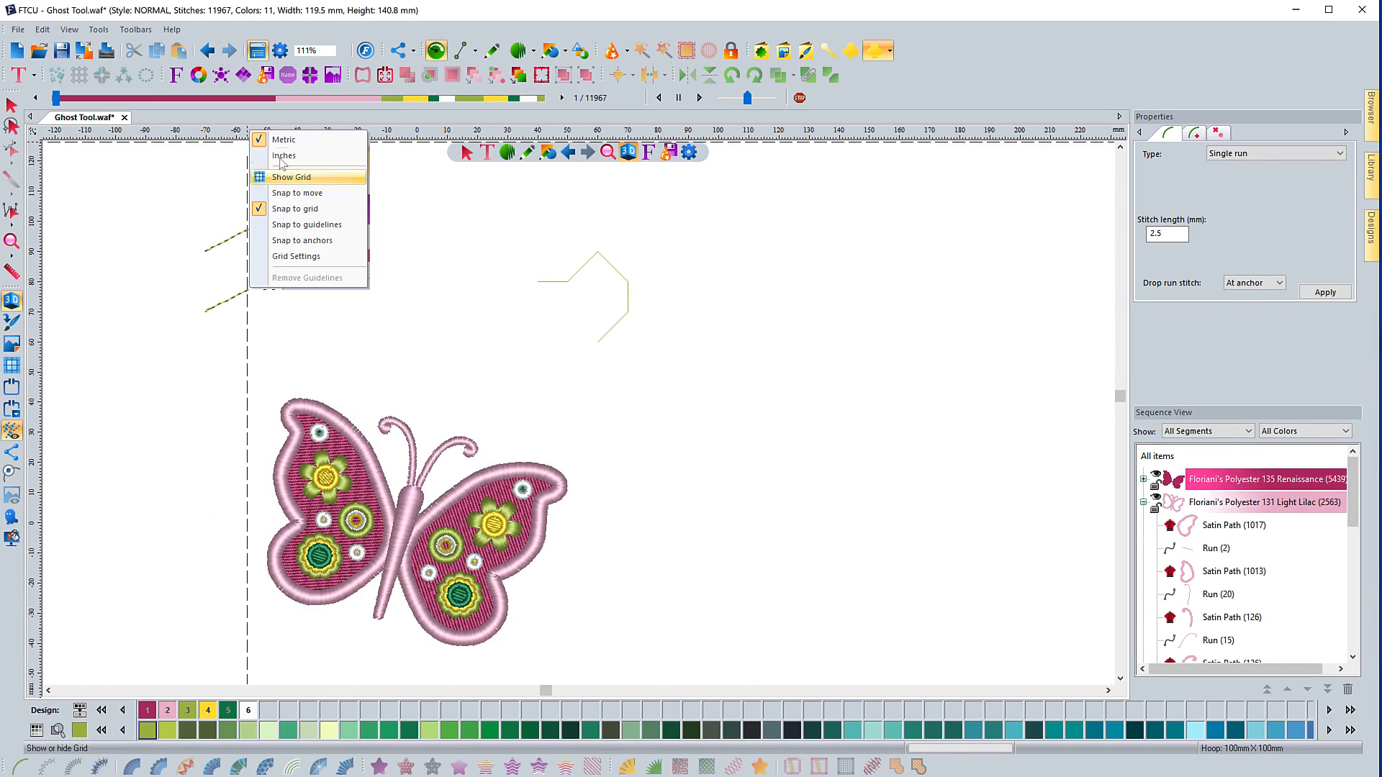
pyautogui.click(317, 224)
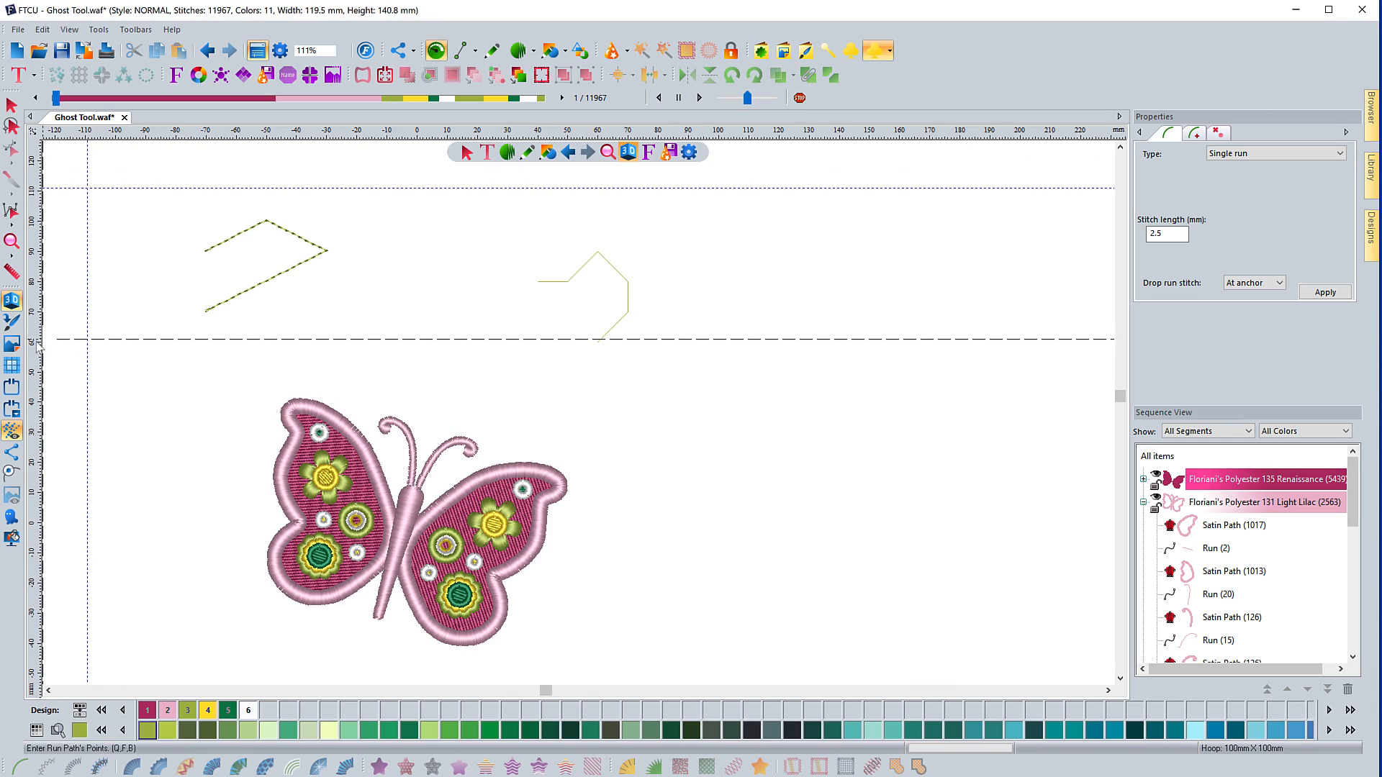
pyautogui.moveTo(38, 347); pyautogui.dragTo(143, 335)
pyautogui.moveTo(210, 137); pyautogui.dragTo(216, 242)
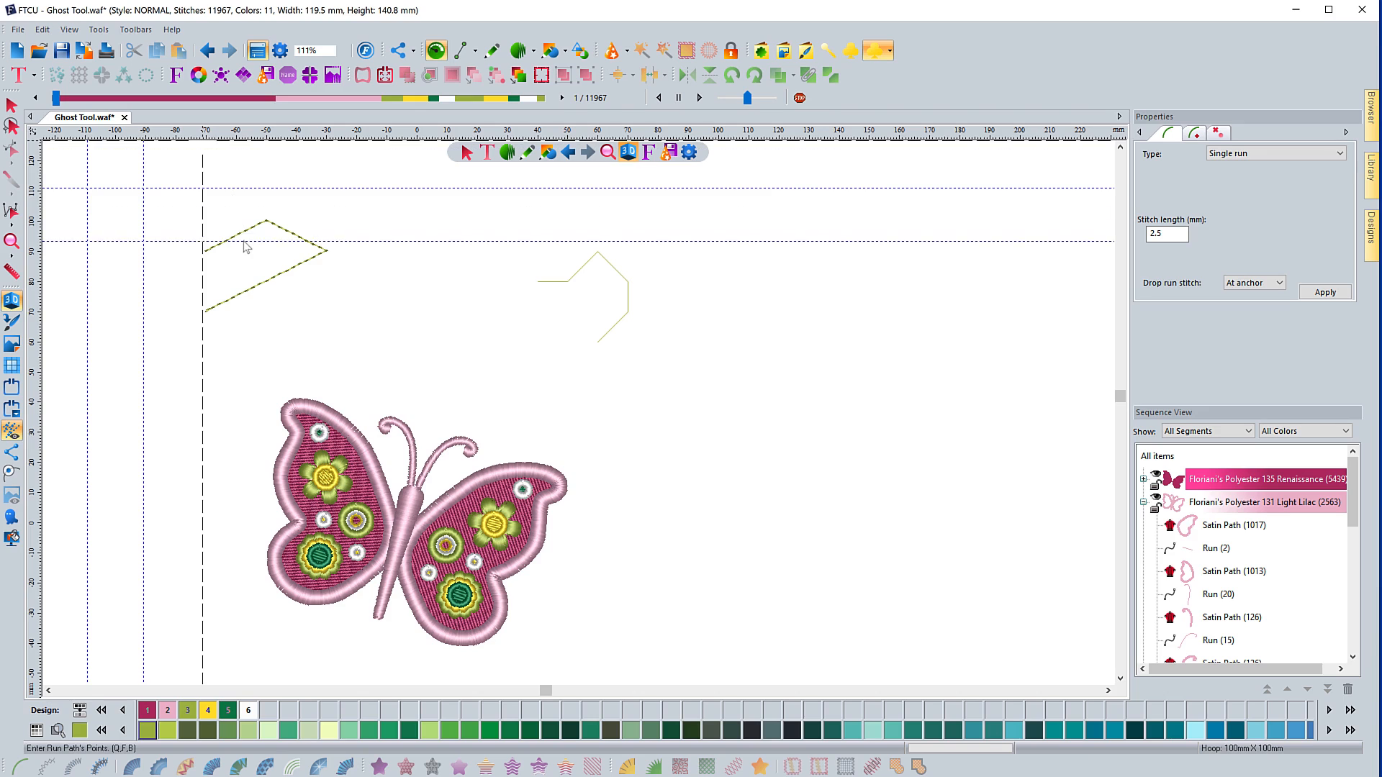
pyautogui.moveTo(247, 136); pyautogui.dragTo(241, 302)
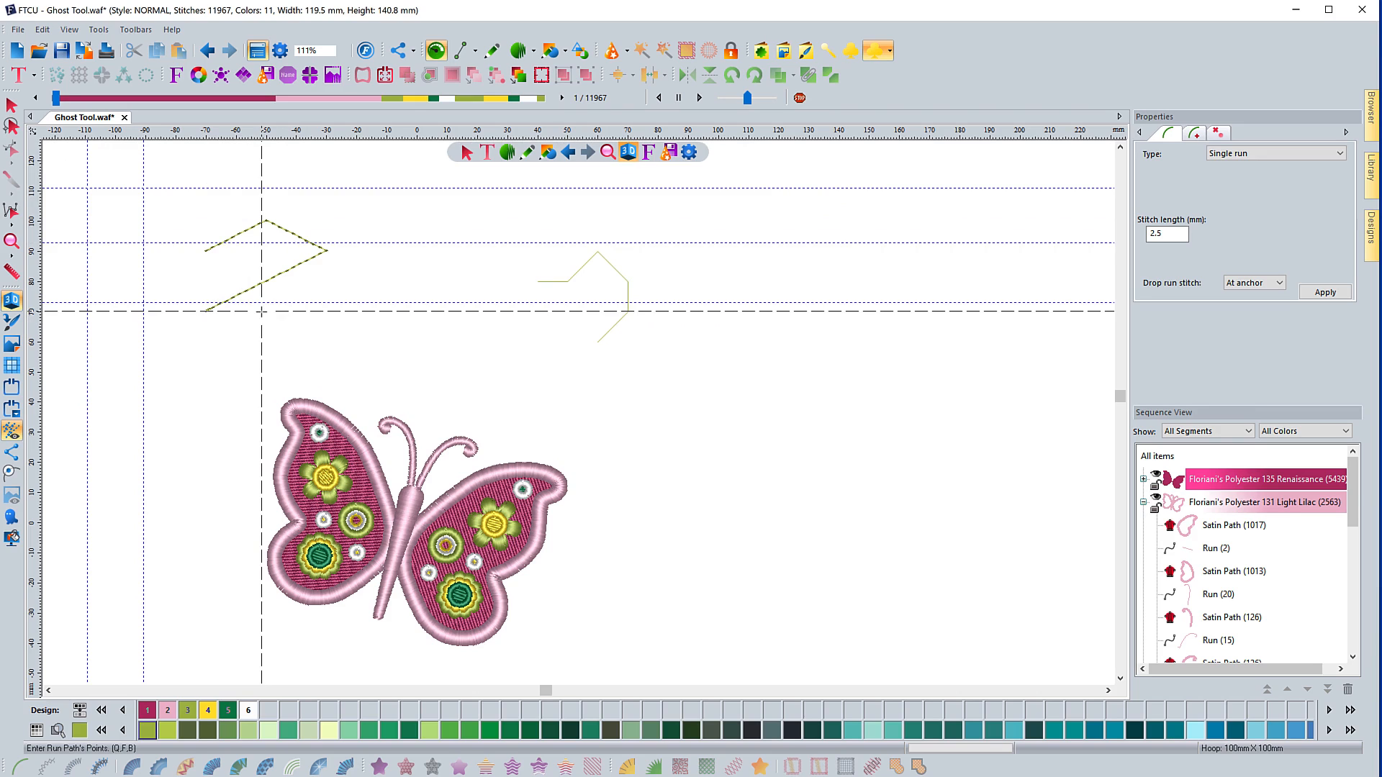
# Step: Draw a short run path along the uppermost guideline between the two vertical guidelines
pyautogui.click(85, 191)
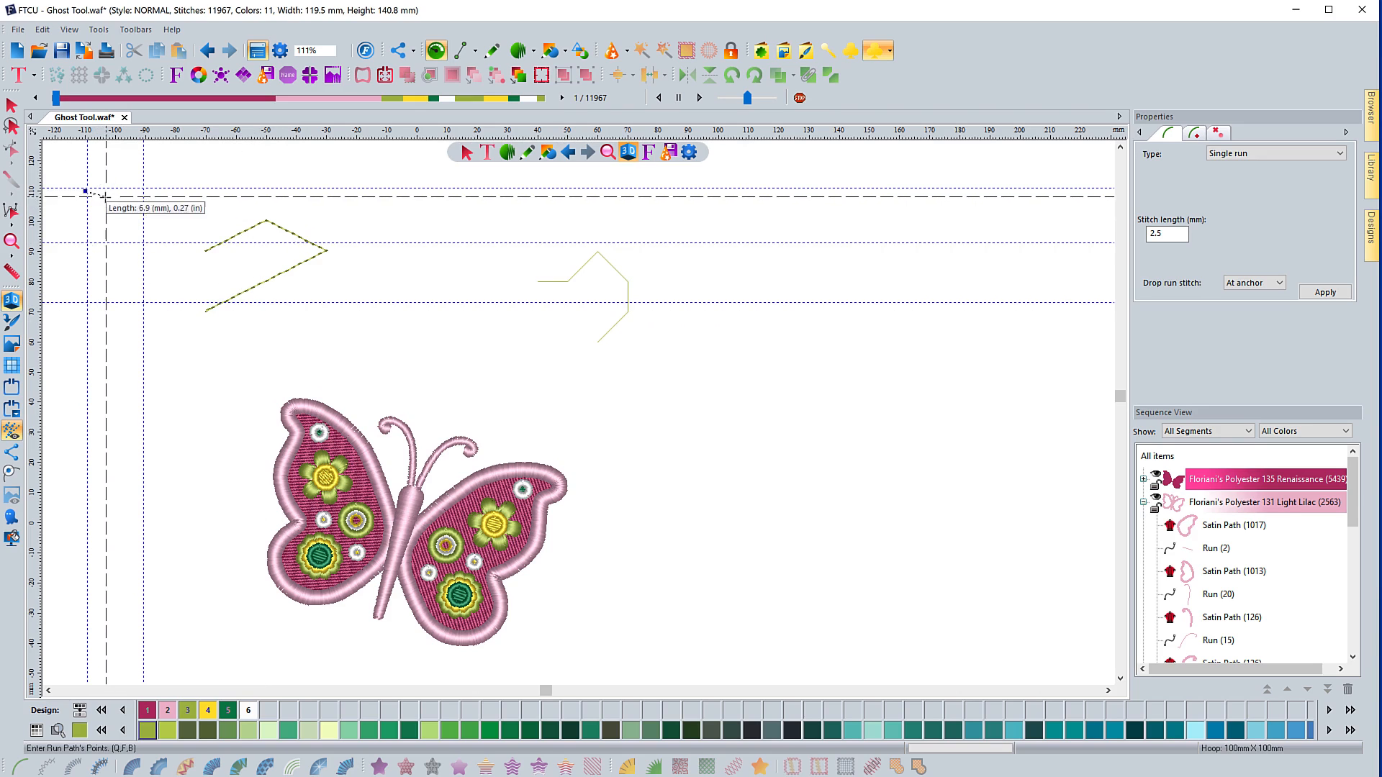
pyautogui.click(143, 188)
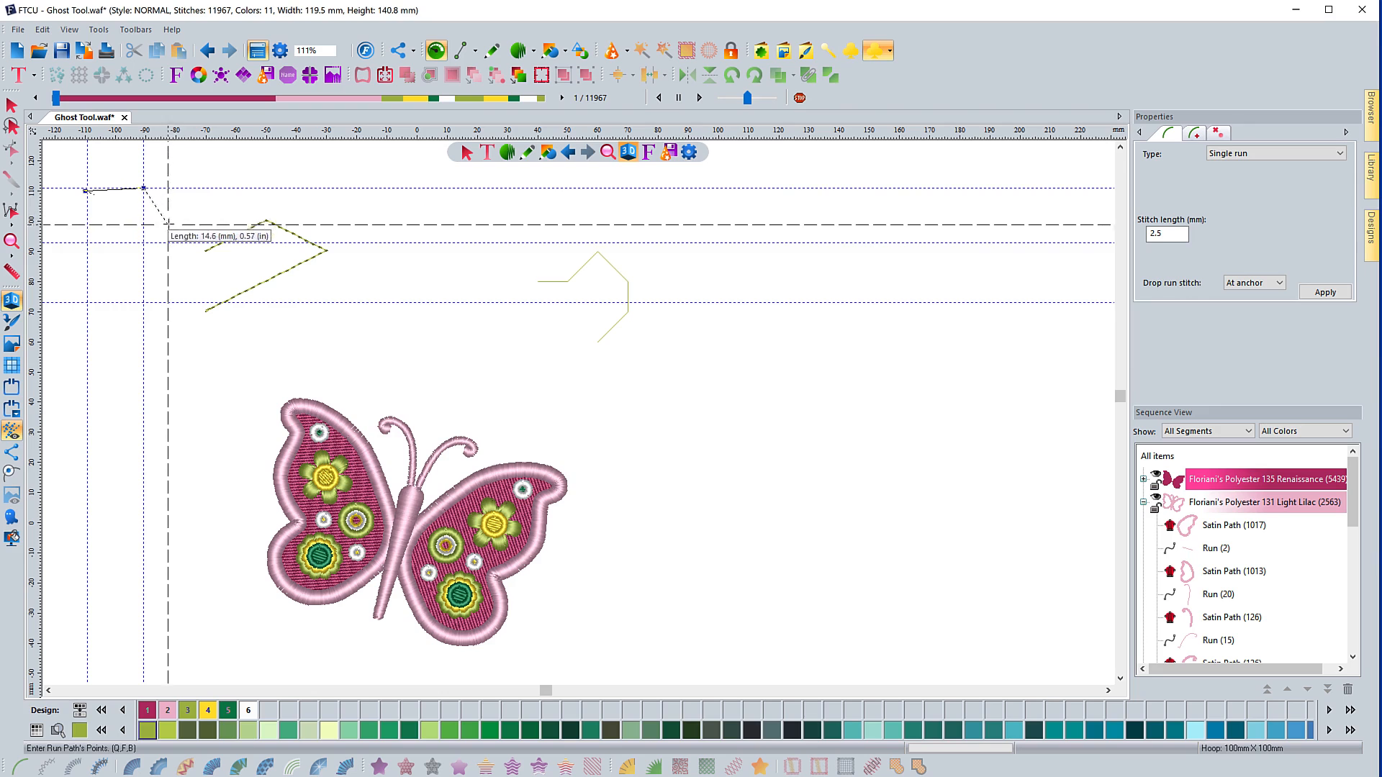
pyautogui.rightClick(160, 228)
# Step: Turn off snap to grid, keep snap to guidelines on, and check the active snap options
pyautogui.rightClick(215, 134)
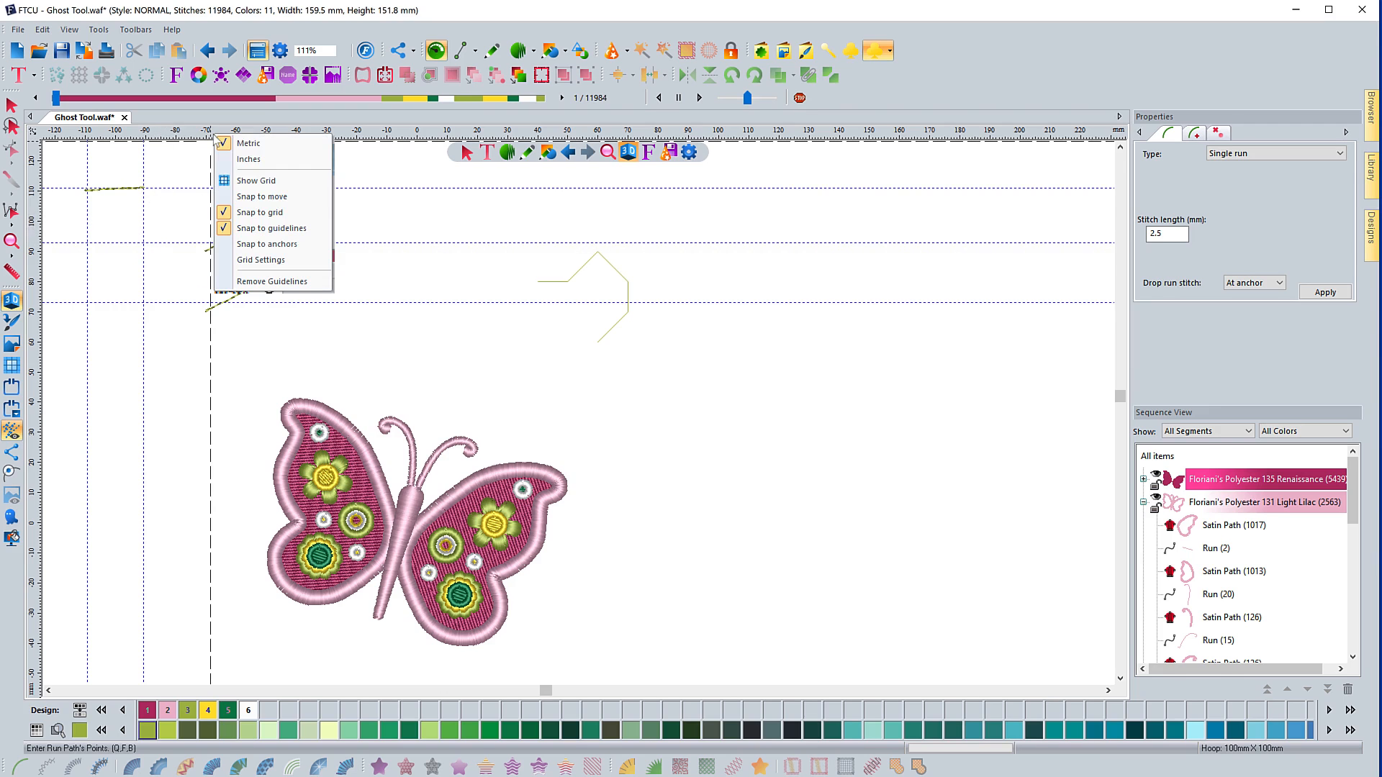
pyautogui.click(251, 212)
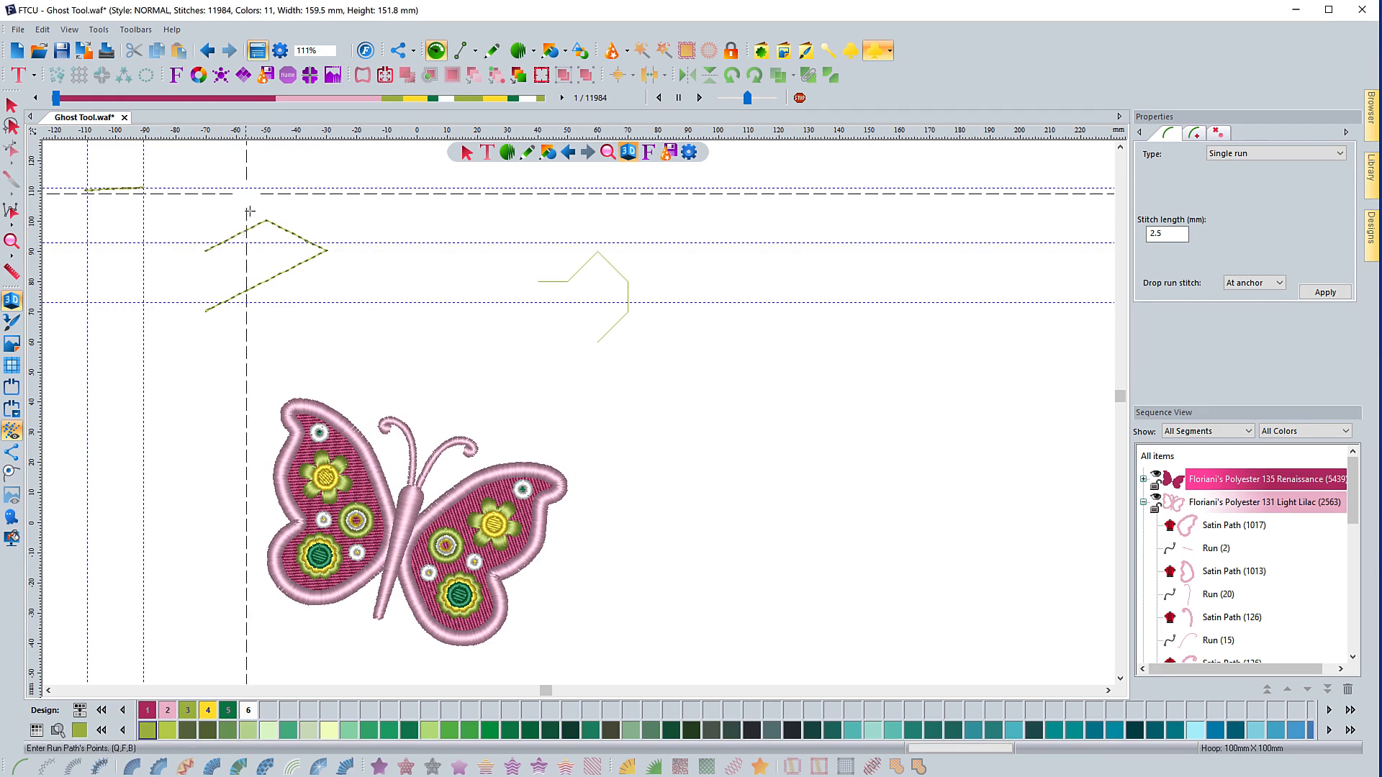
pyautogui.rightClick(230, 136)
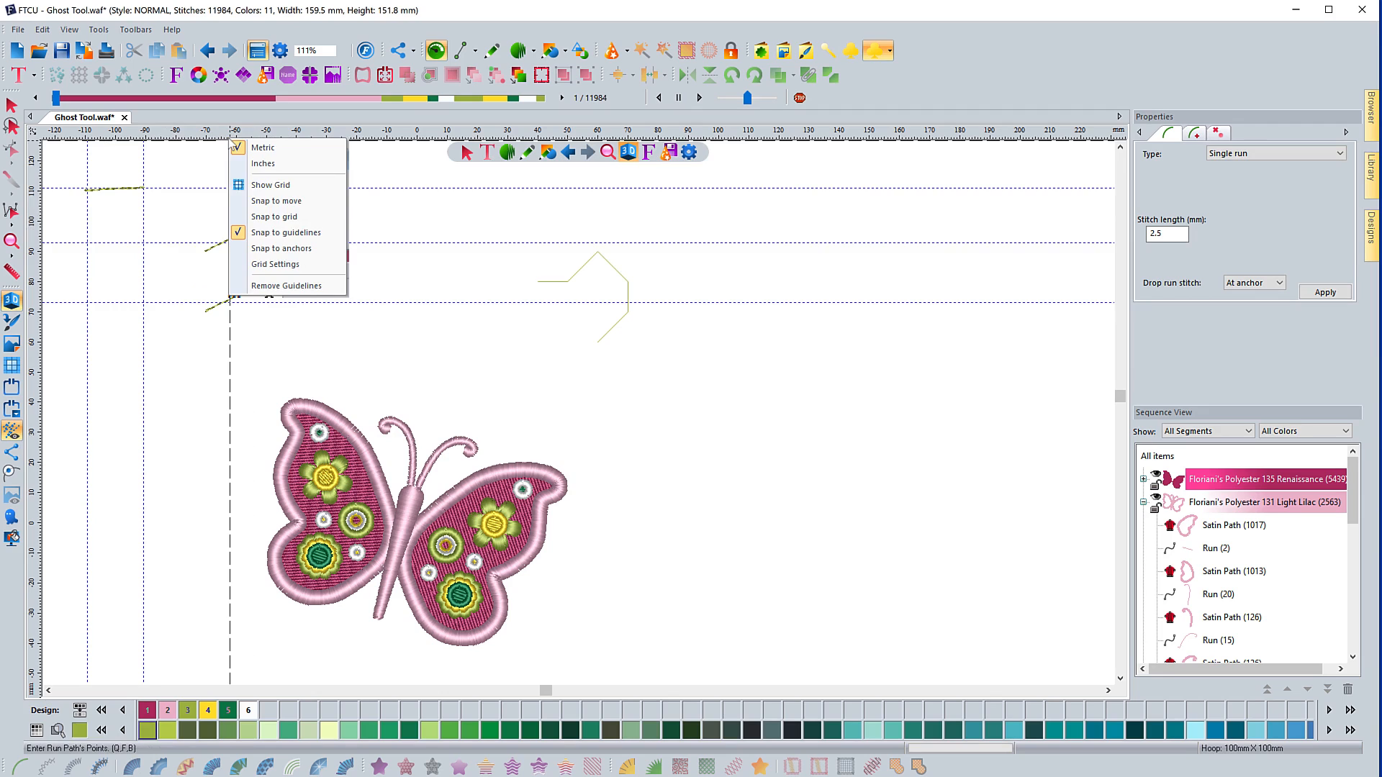
# Step: Draw an open run path snapping to the guidelines through about (-88, 93), (-84, 111), (-109, 93) and (-91, 82) mm
pyautogui.click(151, 239)
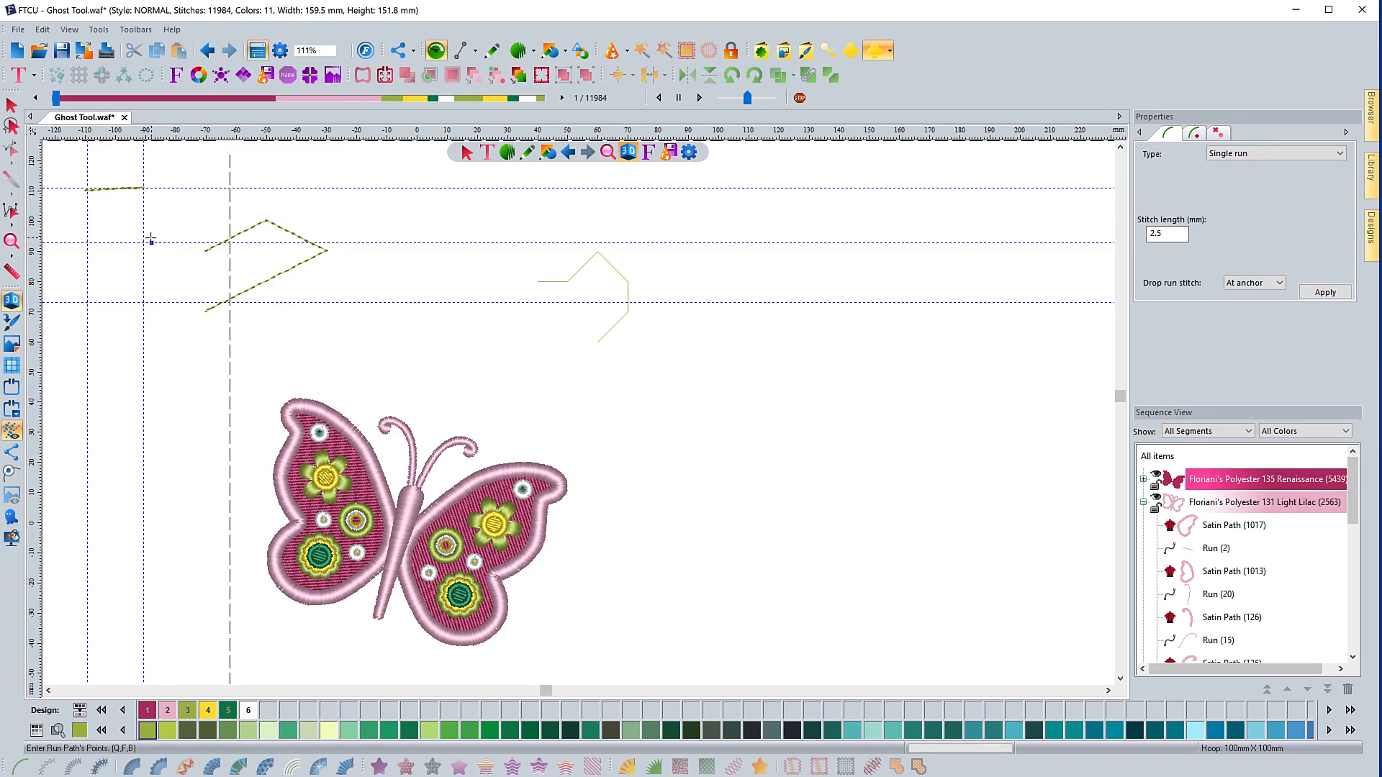
pyautogui.click(165, 188)
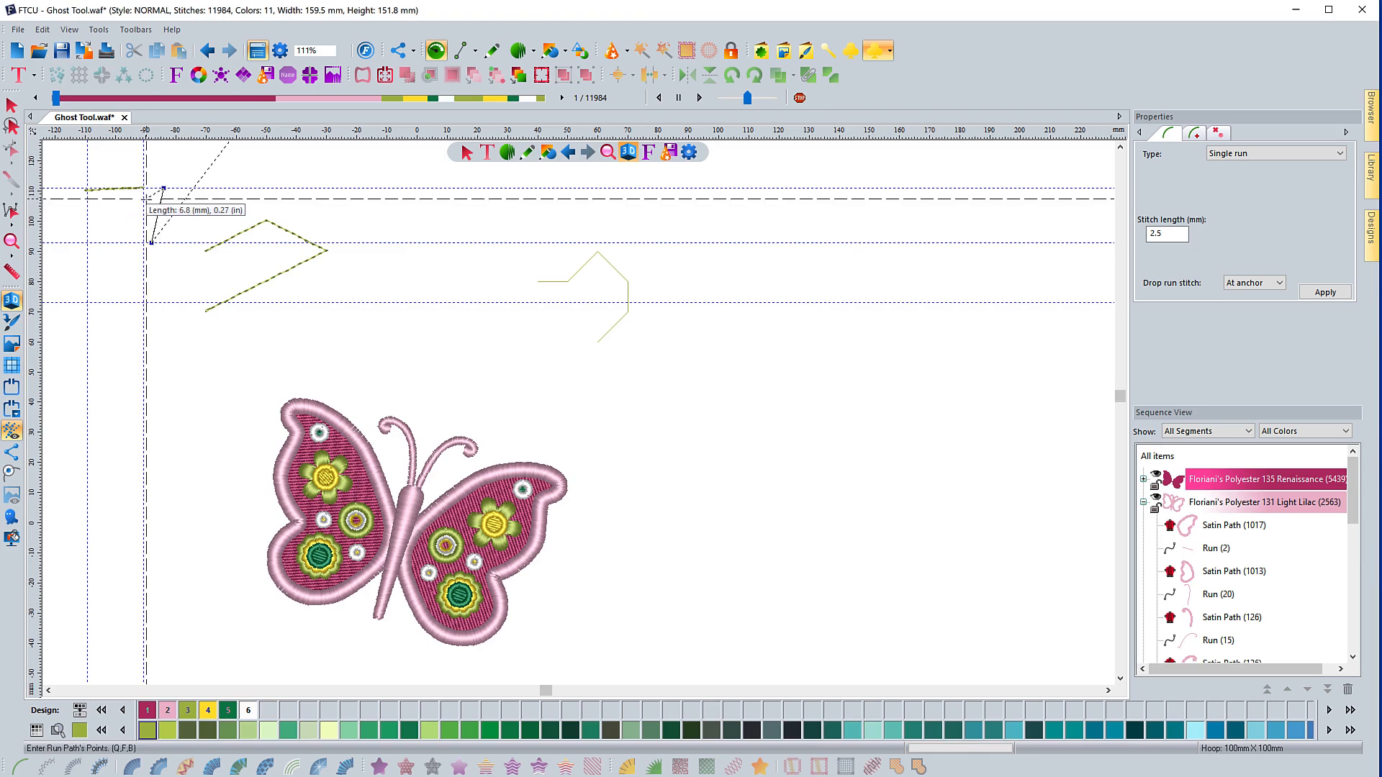
pyautogui.click(87, 243)
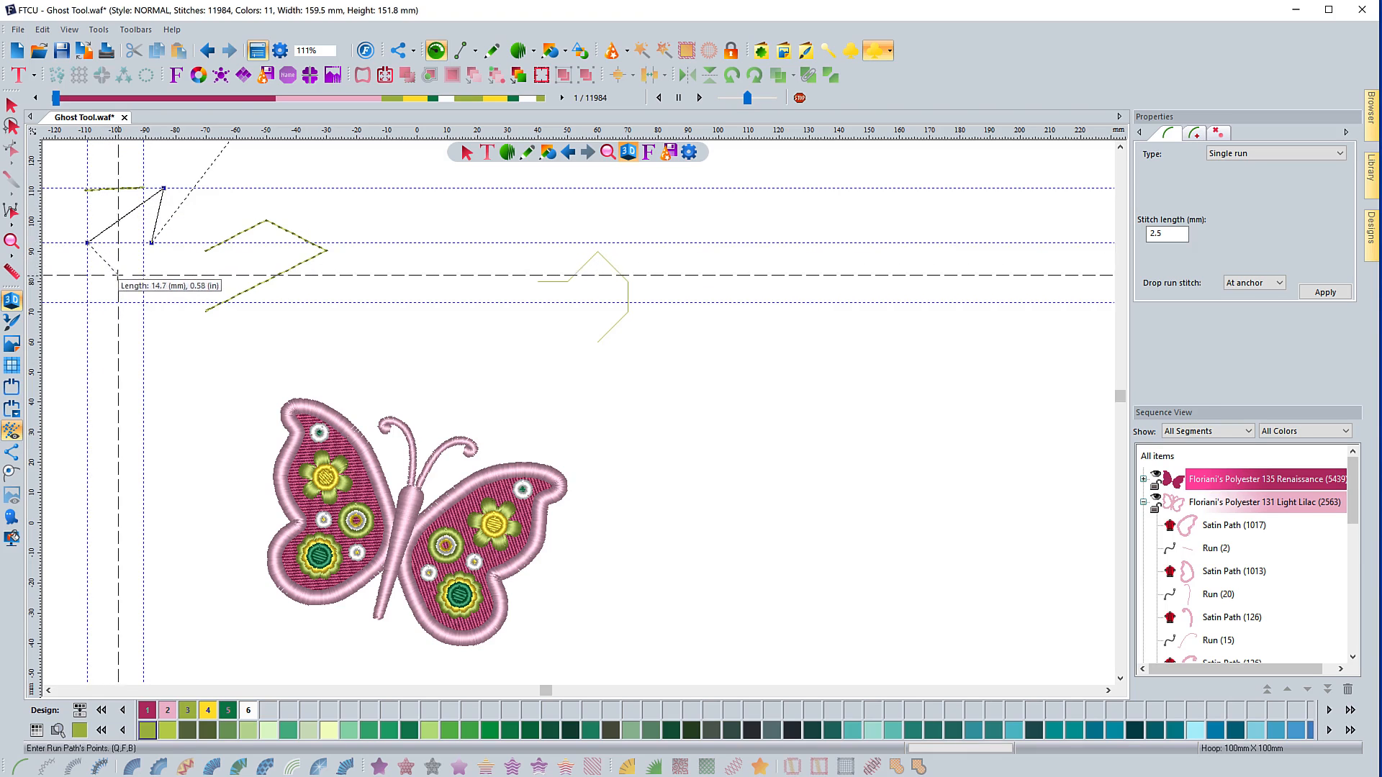
pyautogui.click(144, 273)
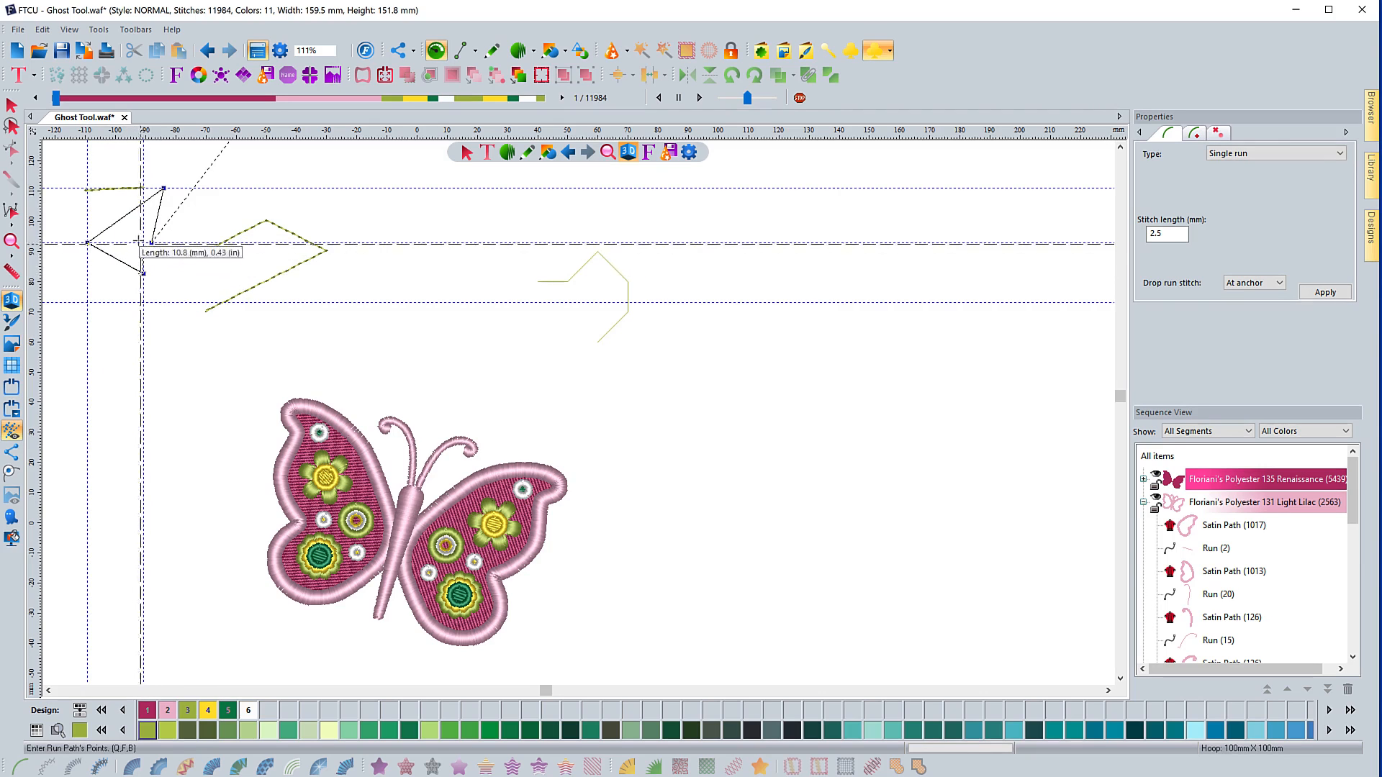
pyautogui.press('Return')
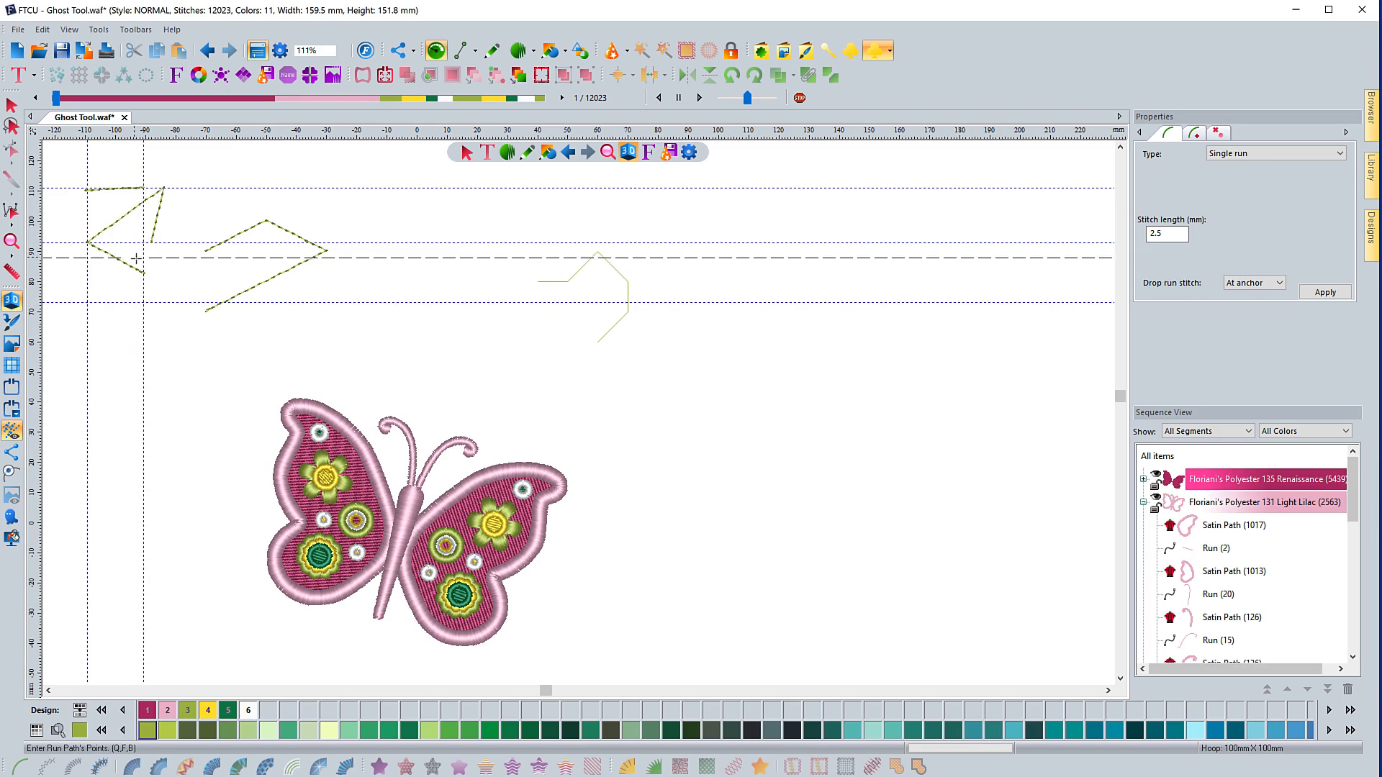
# Step: Select and delete the three run paths drawn above the butterfly's left wing
pyautogui.click(10, 104)
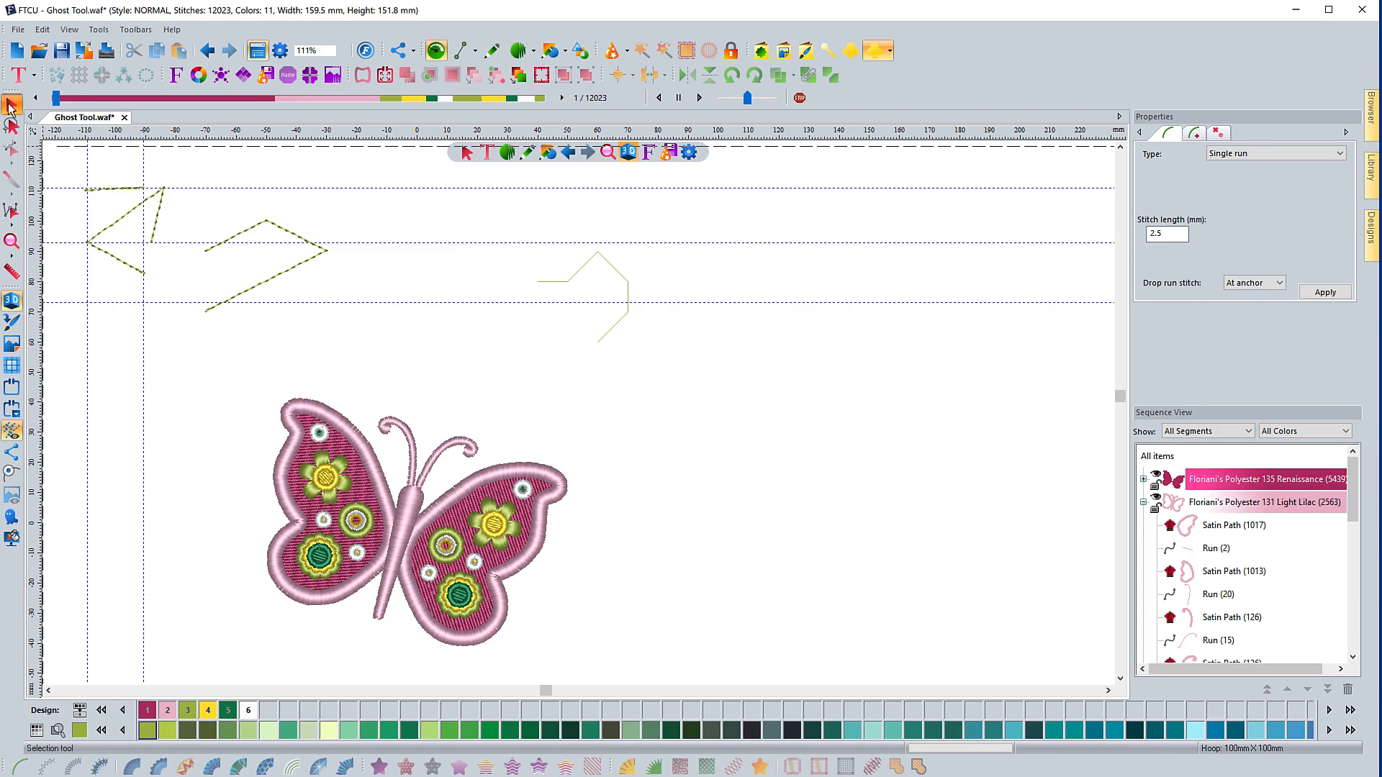
pyautogui.moveTo(54, 160); pyautogui.dragTo(342, 331)
pyautogui.click(71, 174)
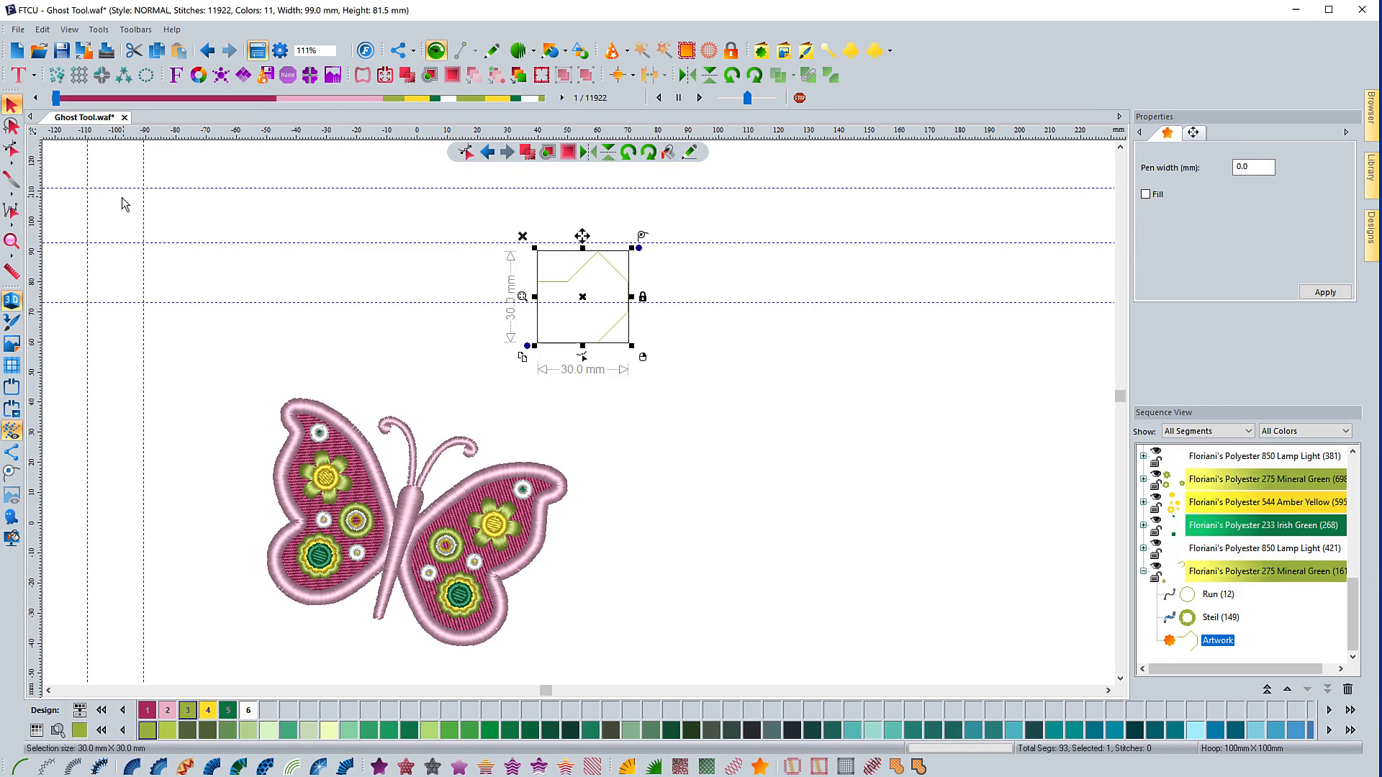
# Step: Enable snap to anchors and display the anchor points of the selected artwork path
pyautogui.rightClick(225, 135)
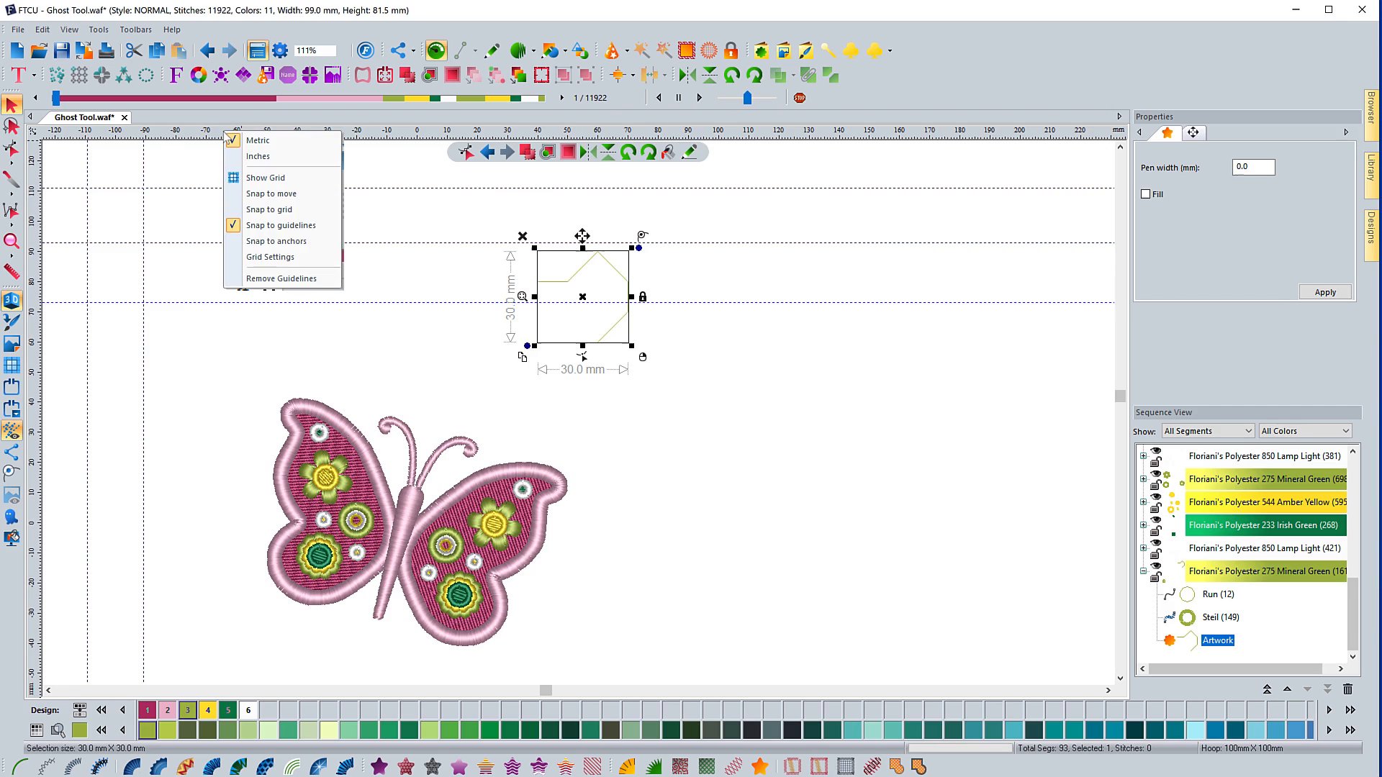
pyautogui.click(270, 242)
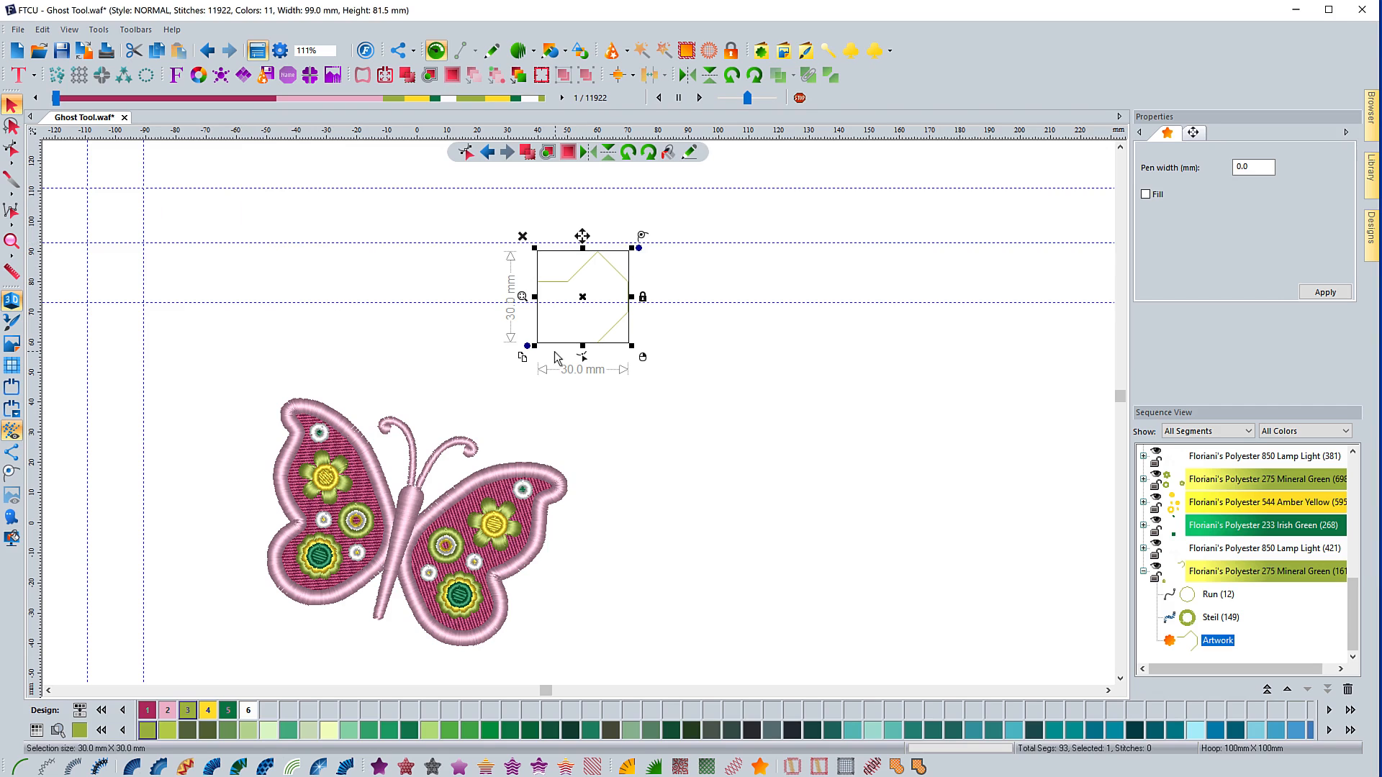
pyautogui.click(582, 357)
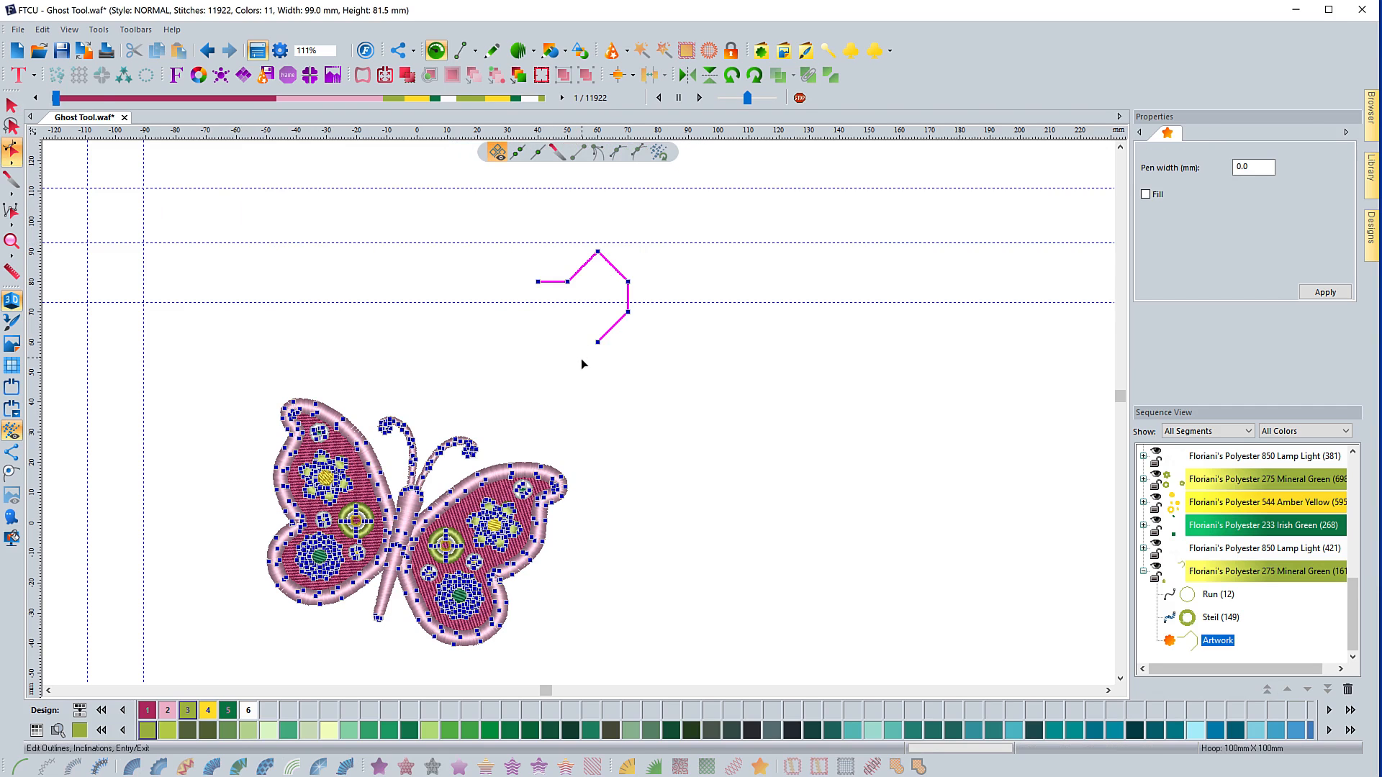
# Step: Draw a new artwork path over the existing path's anchors at (60, 90), (70, 80), (70, 70) and (60, 60) mm
pyautogui.click(495, 57)
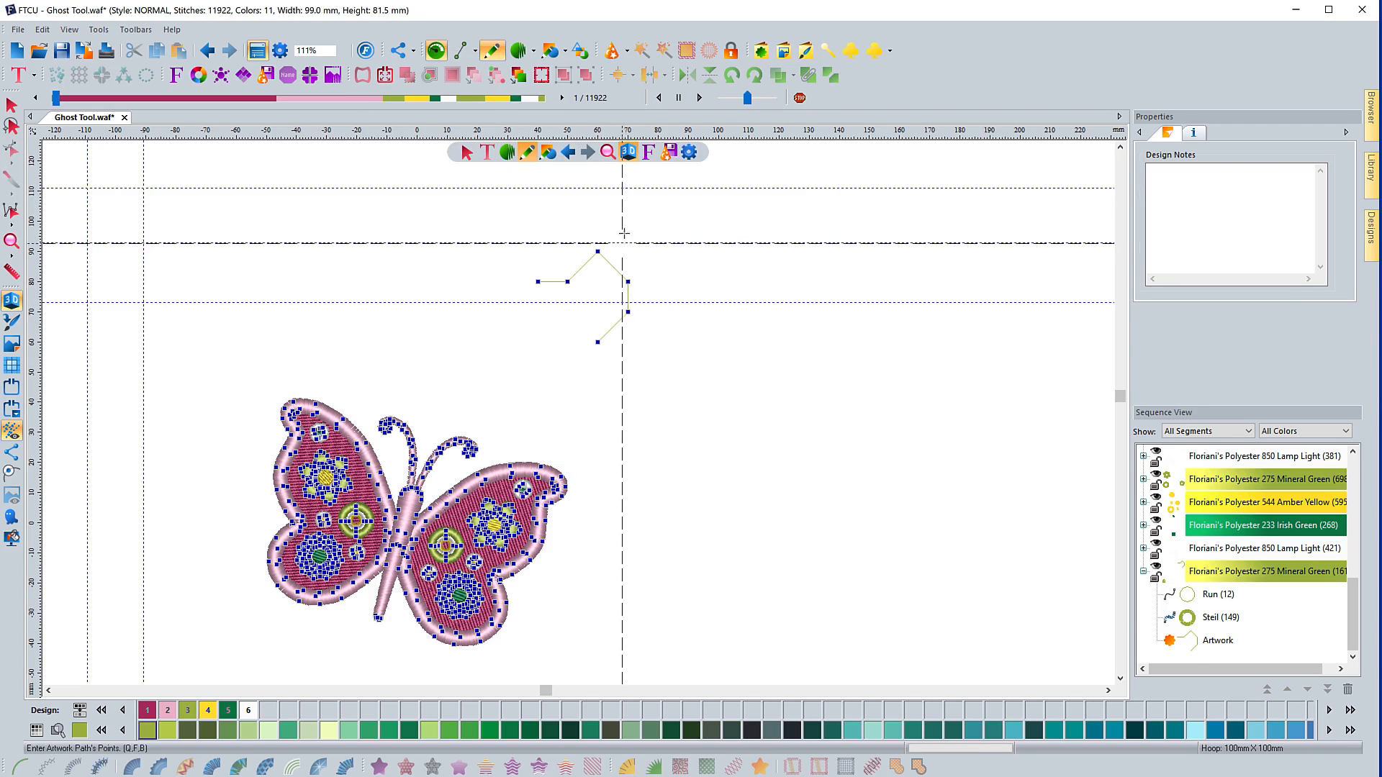
pyautogui.click(598, 251)
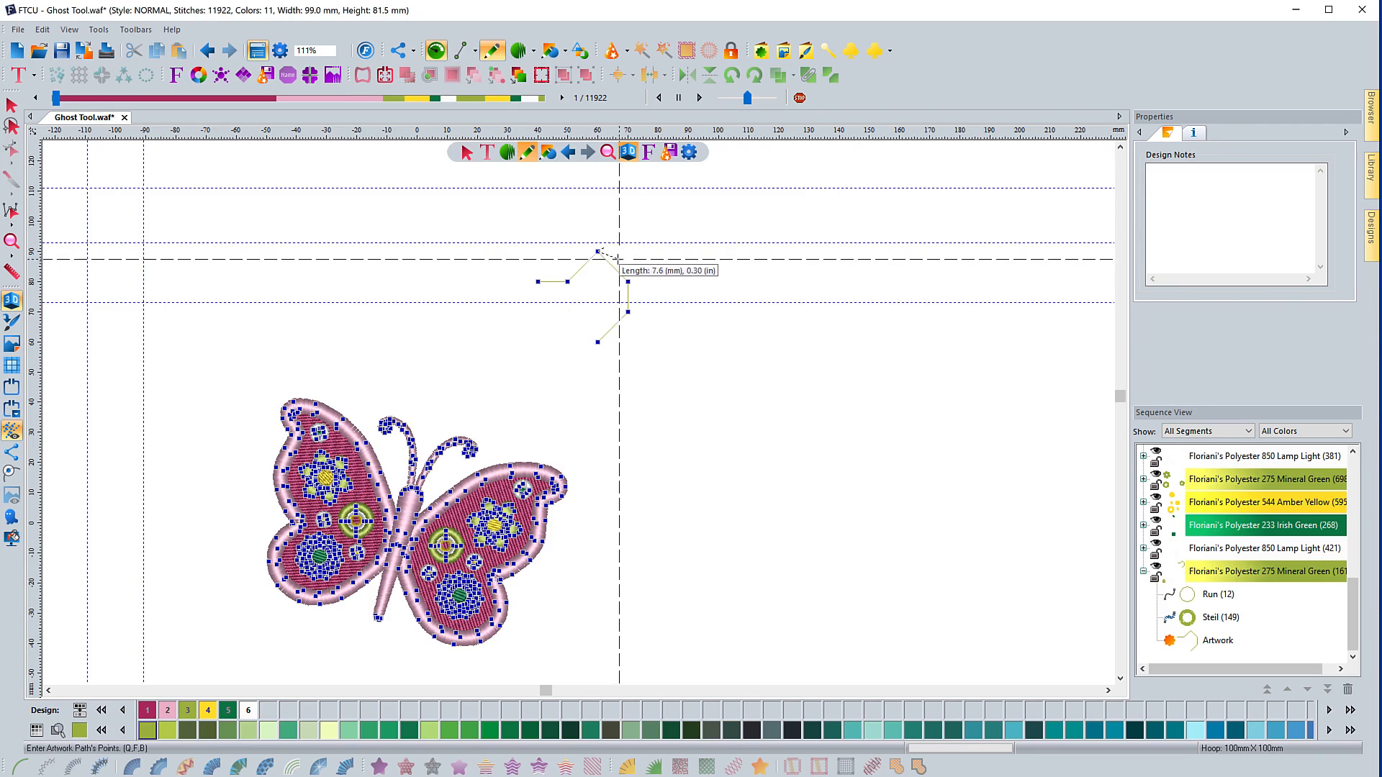
pyautogui.click(628, 281)
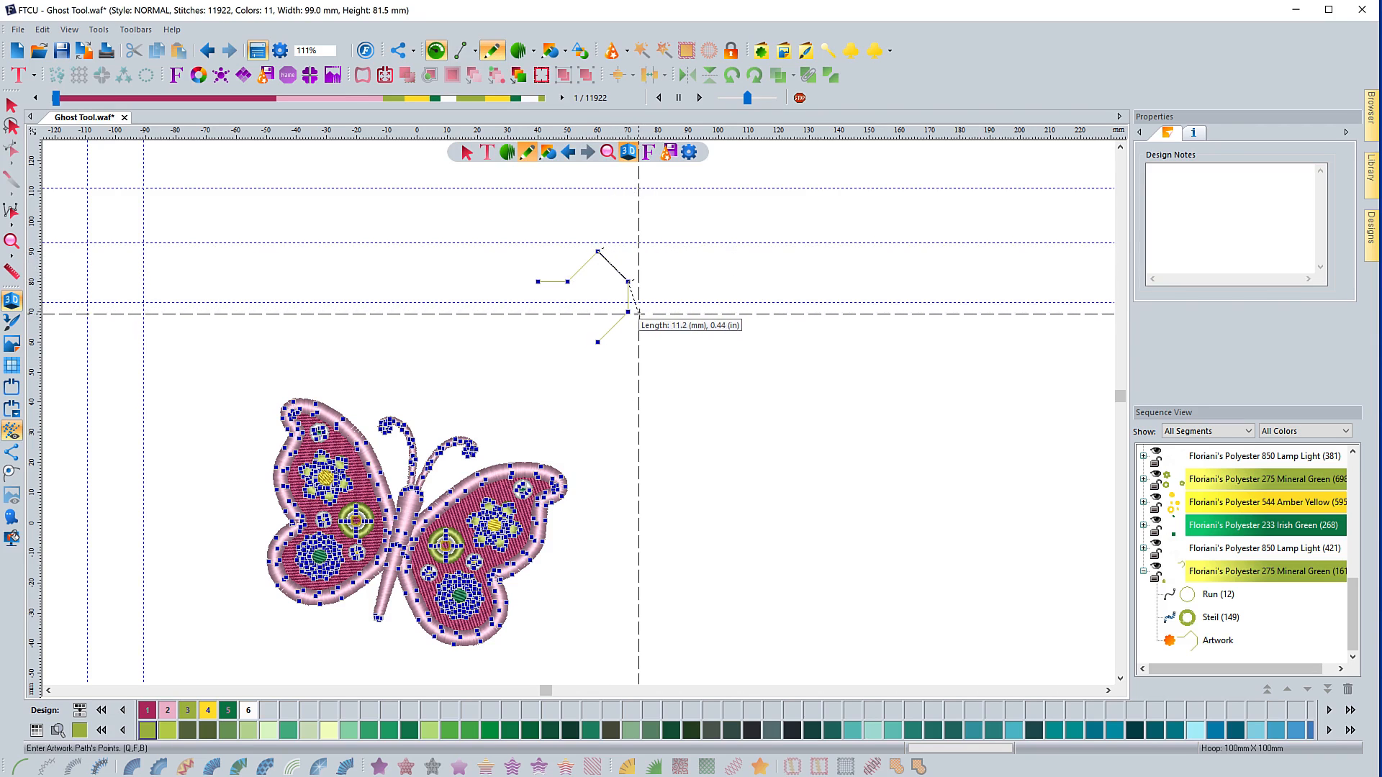
pyautogui.click(629, 312)
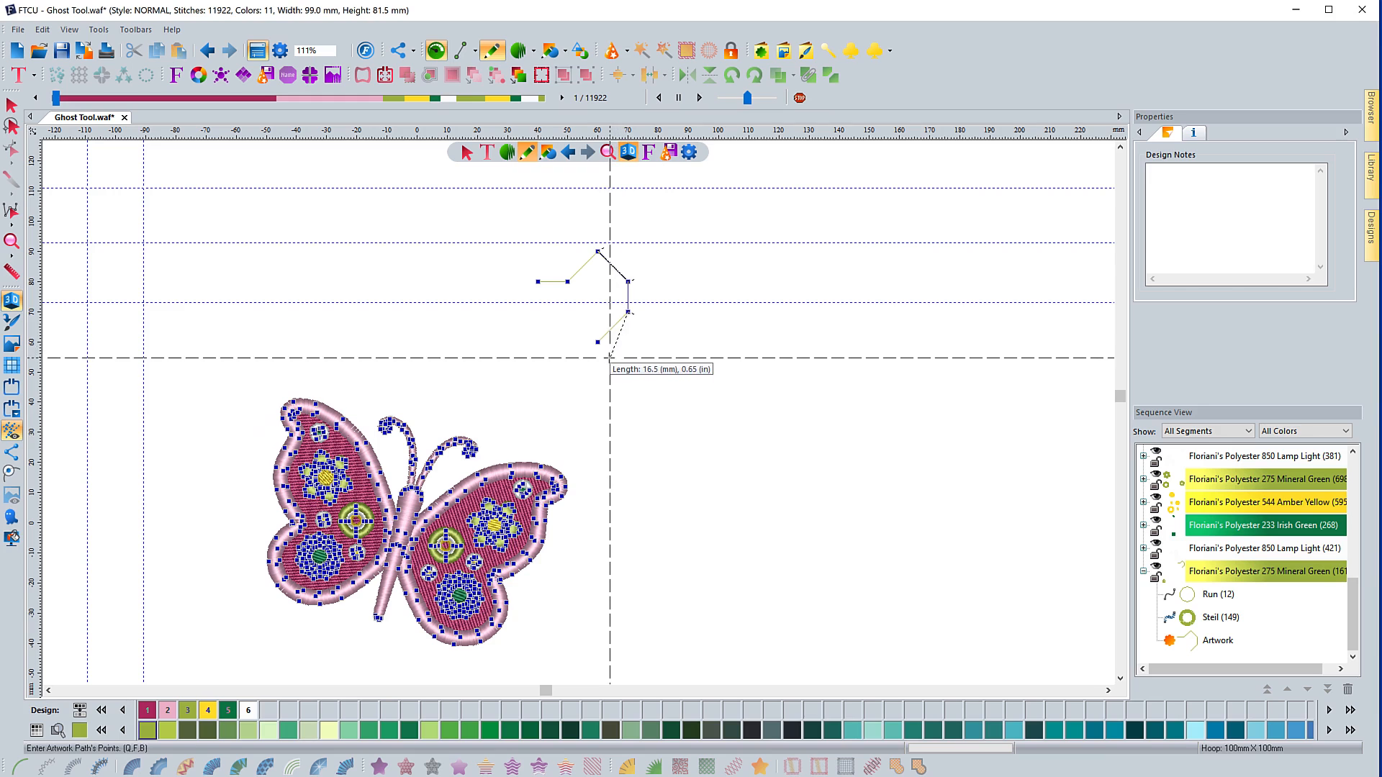
pyautogui.click(598, 343)
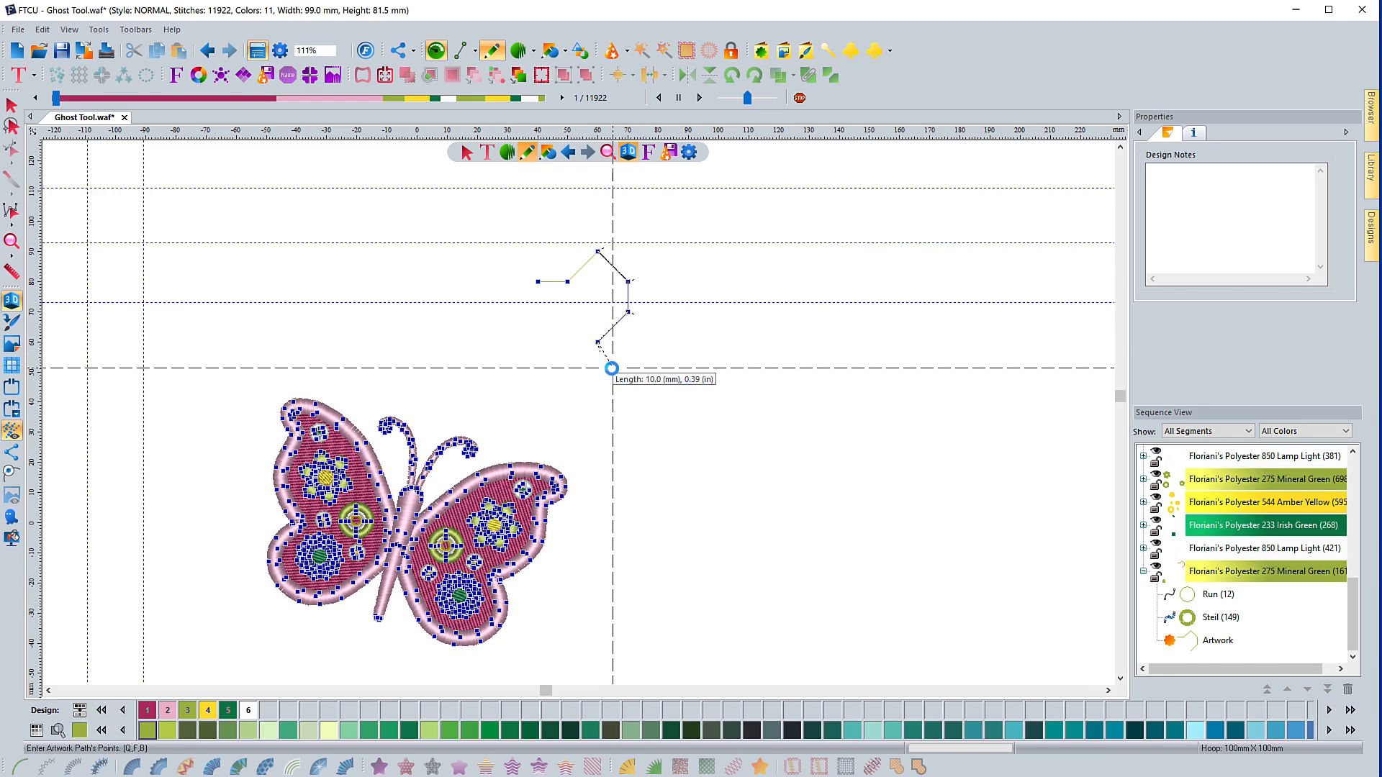
pyautogui.press('Return')
pyautogui.click(11, 106)
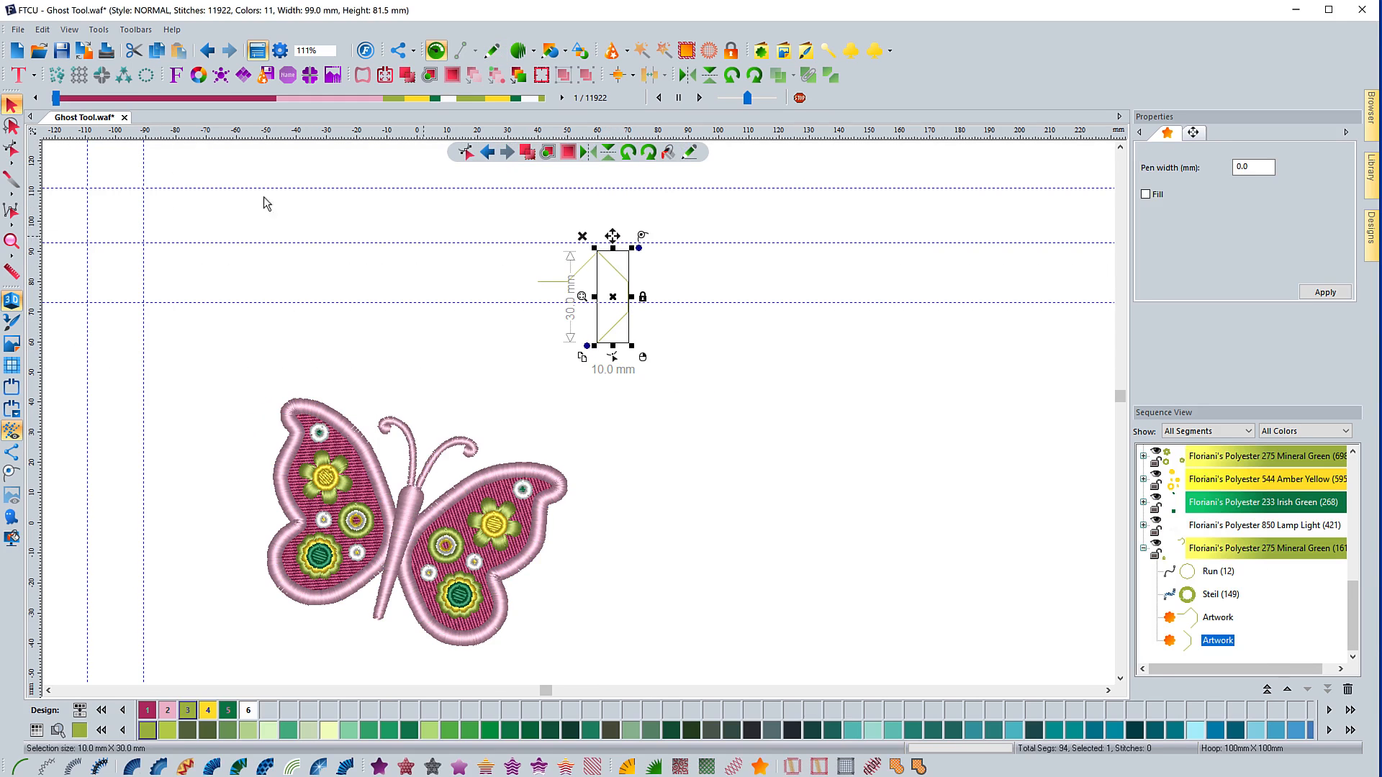
# Step: Move the newly drawn artwork path about 12 mm to the right of the original path and deselect it
pyautogui.moveTo(617, 300); pyautogui.dragTo(655, 300)
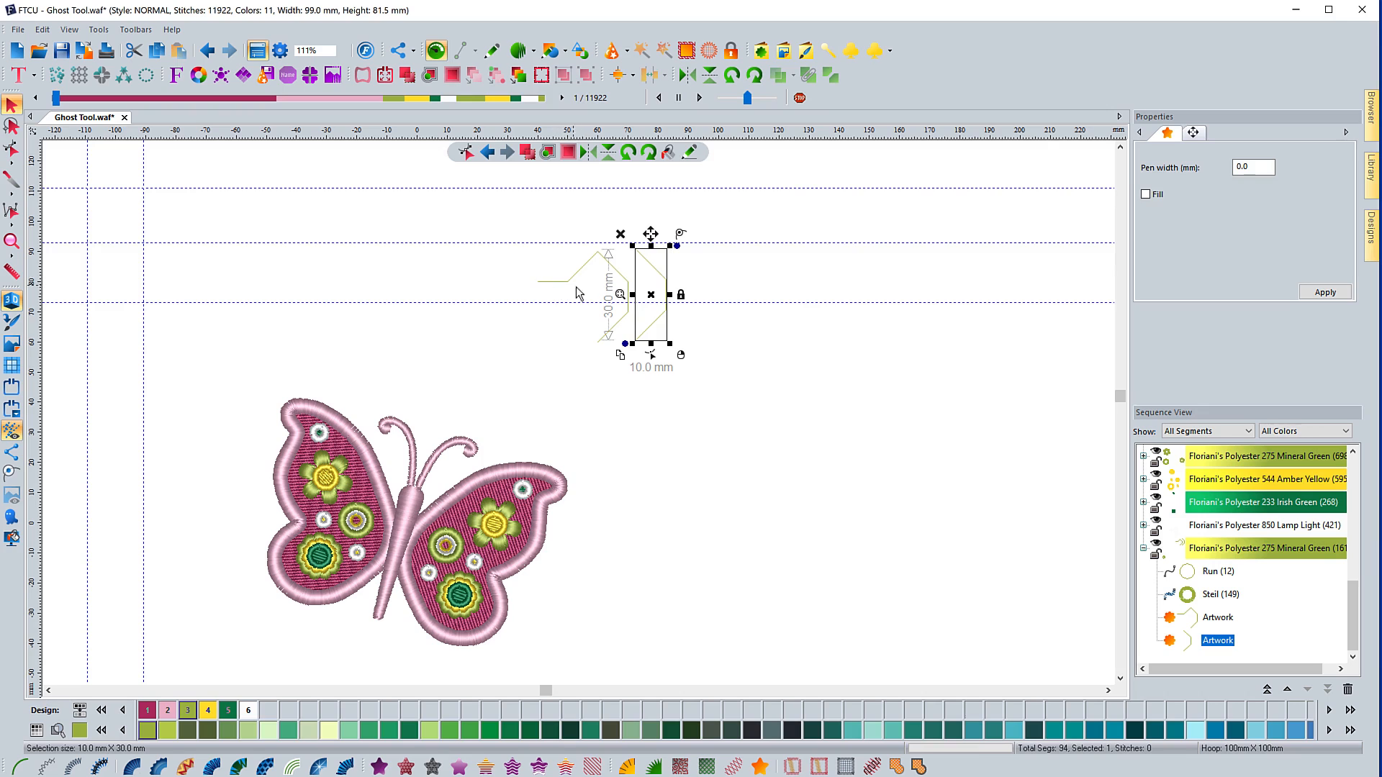
pyautogui.click(511, 353)
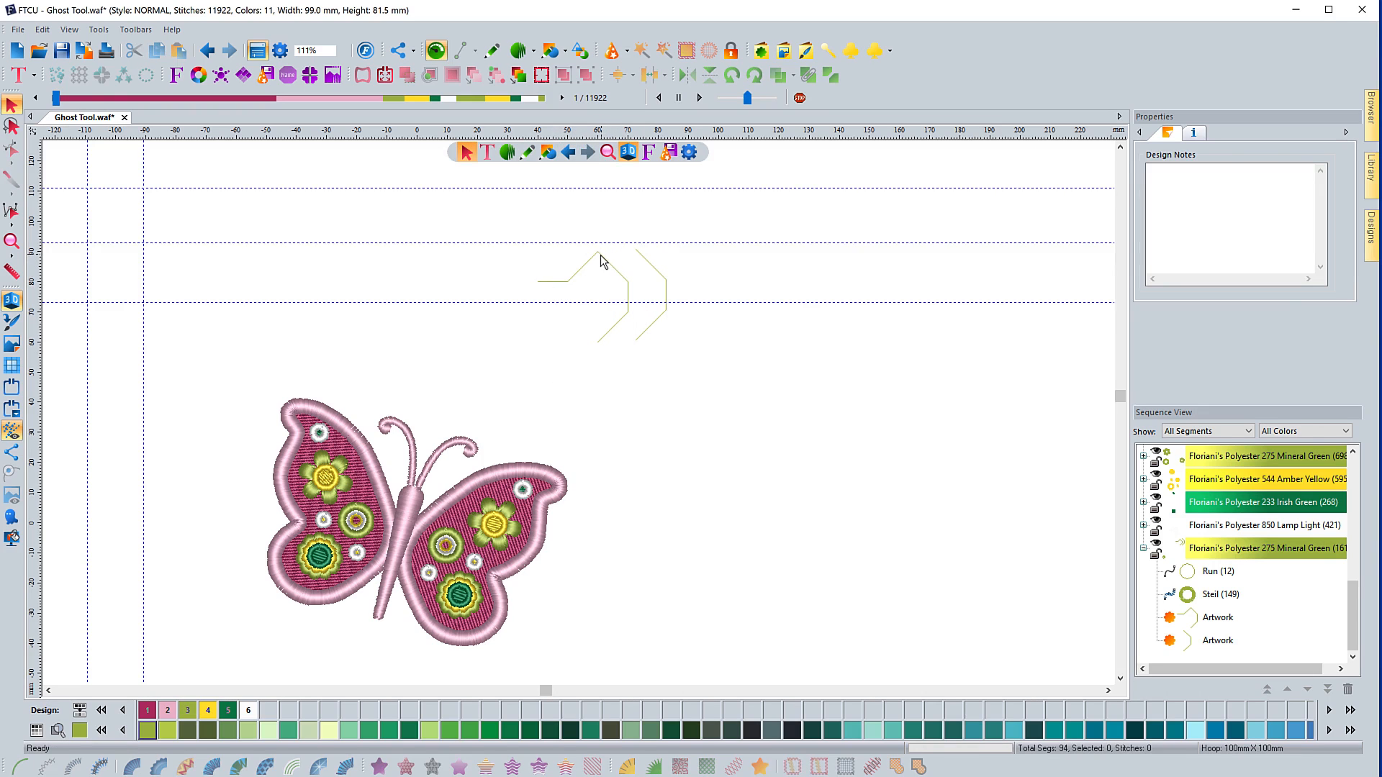
# Step: Turn off snapping to anchors and snapping to guidelines for the workspace
pyautogui.rightClick(291, 135)
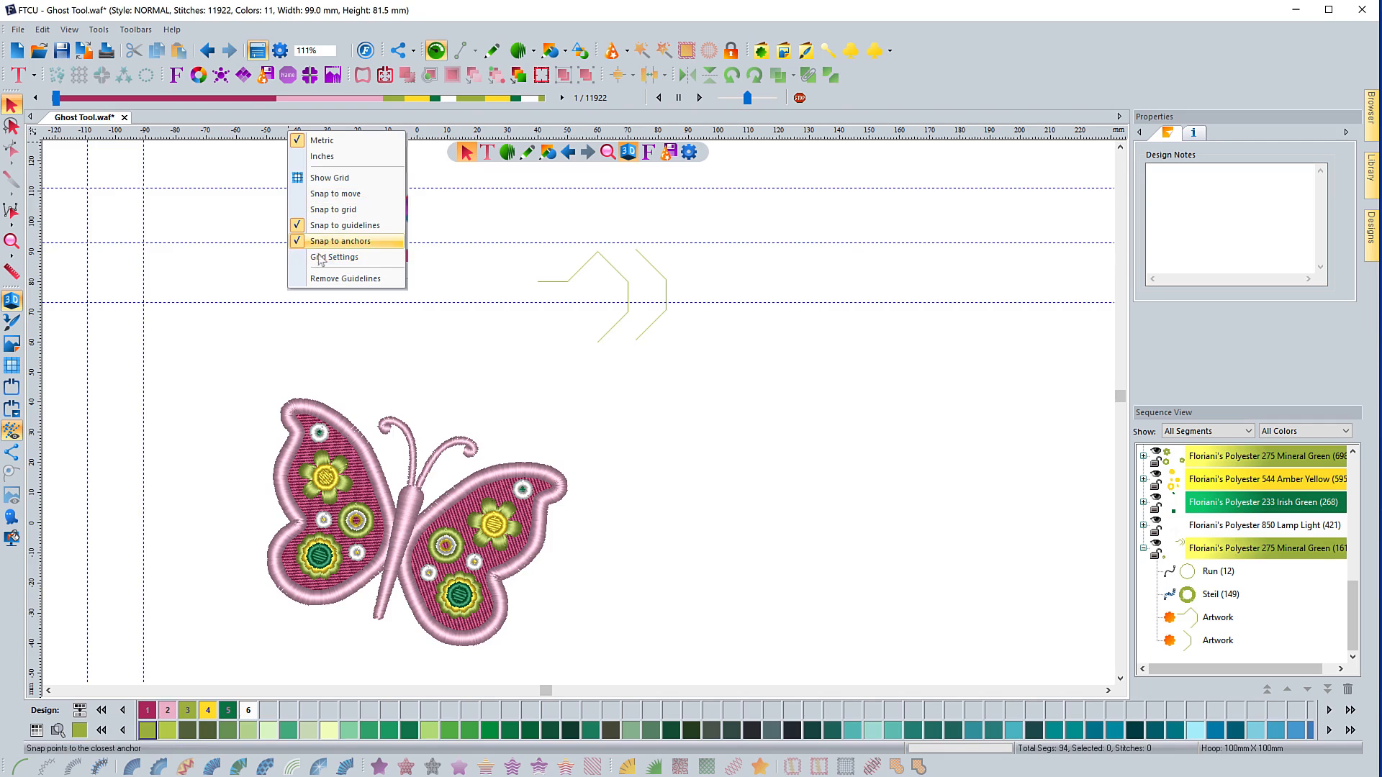
pyautogui.click(328, 247)
pyautogui.rightClick(311, 135)
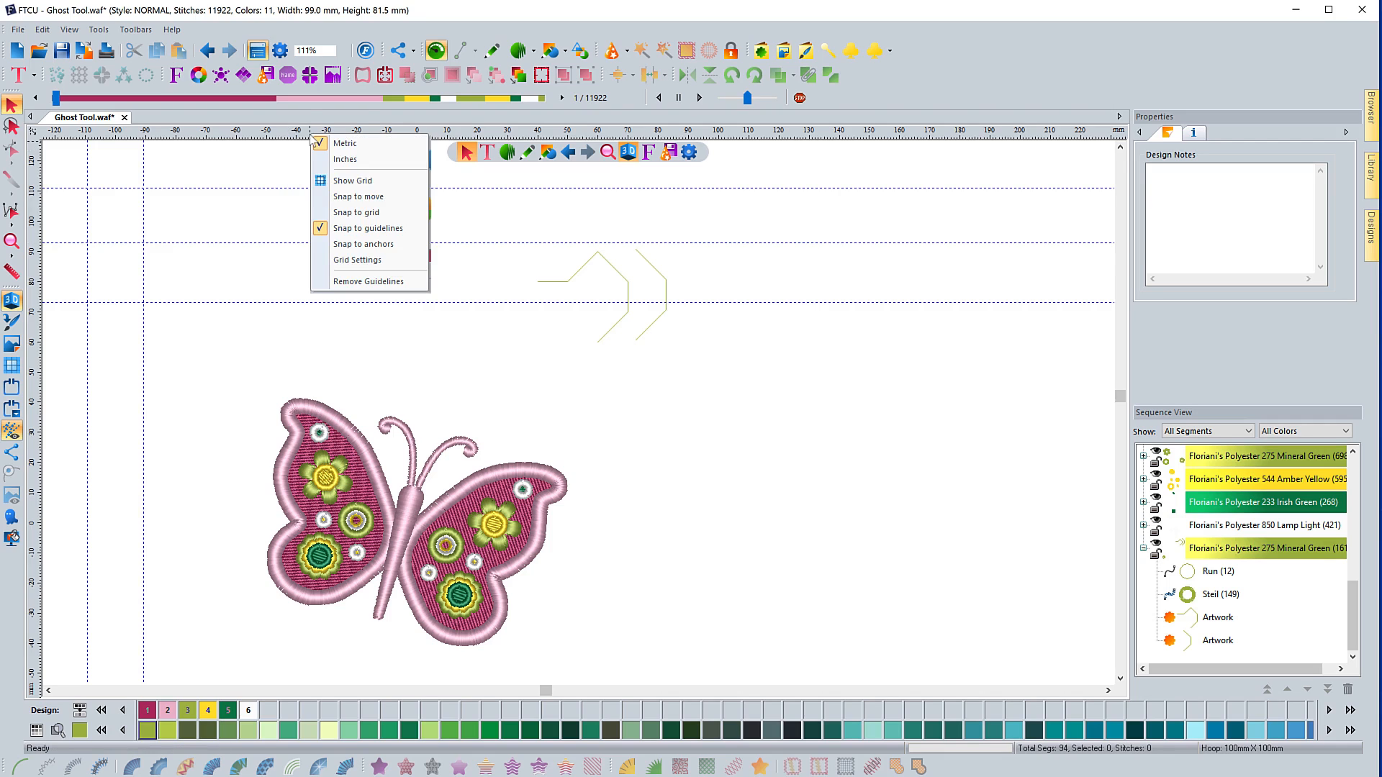
pyautogui.click(347, 231)
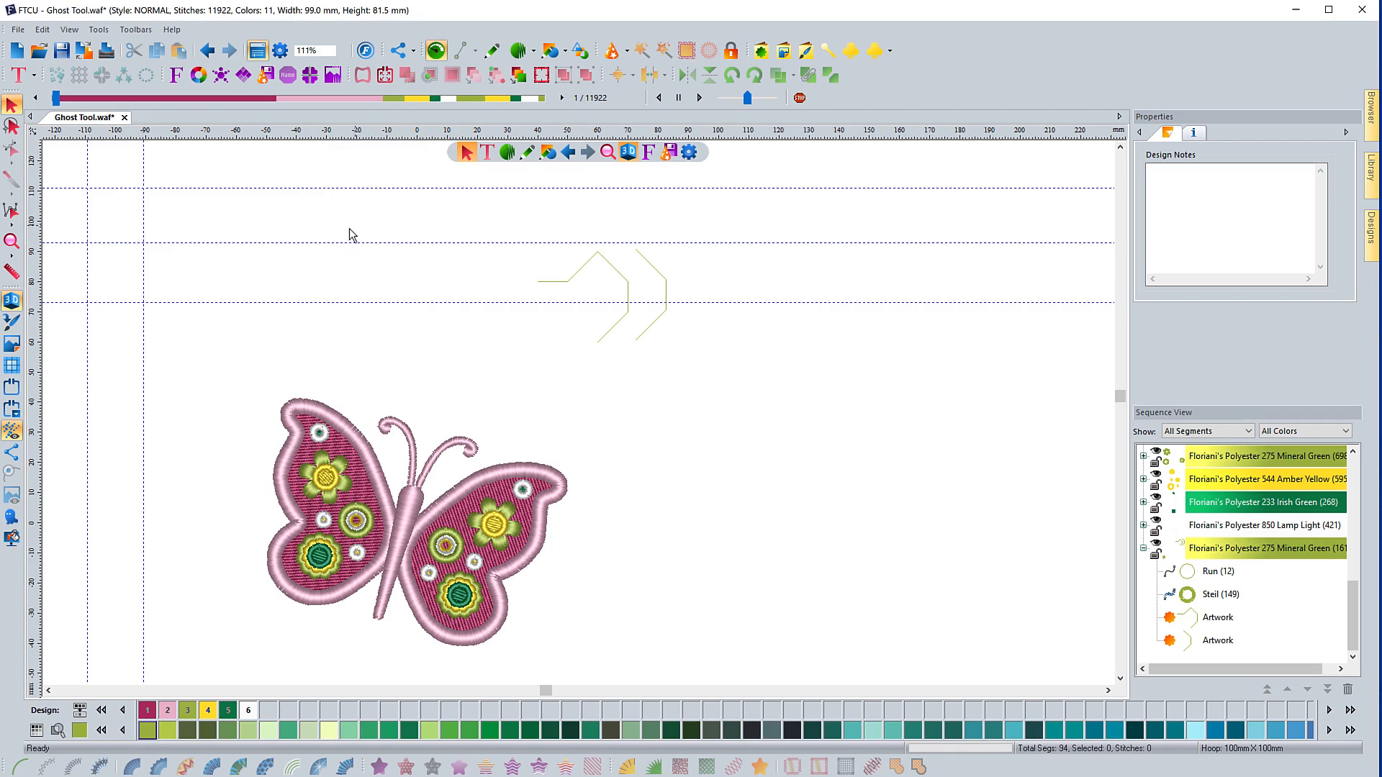
# Step: Open the grid preferences to review the spacing, style and snap options
pyautogui.click(689, 153)
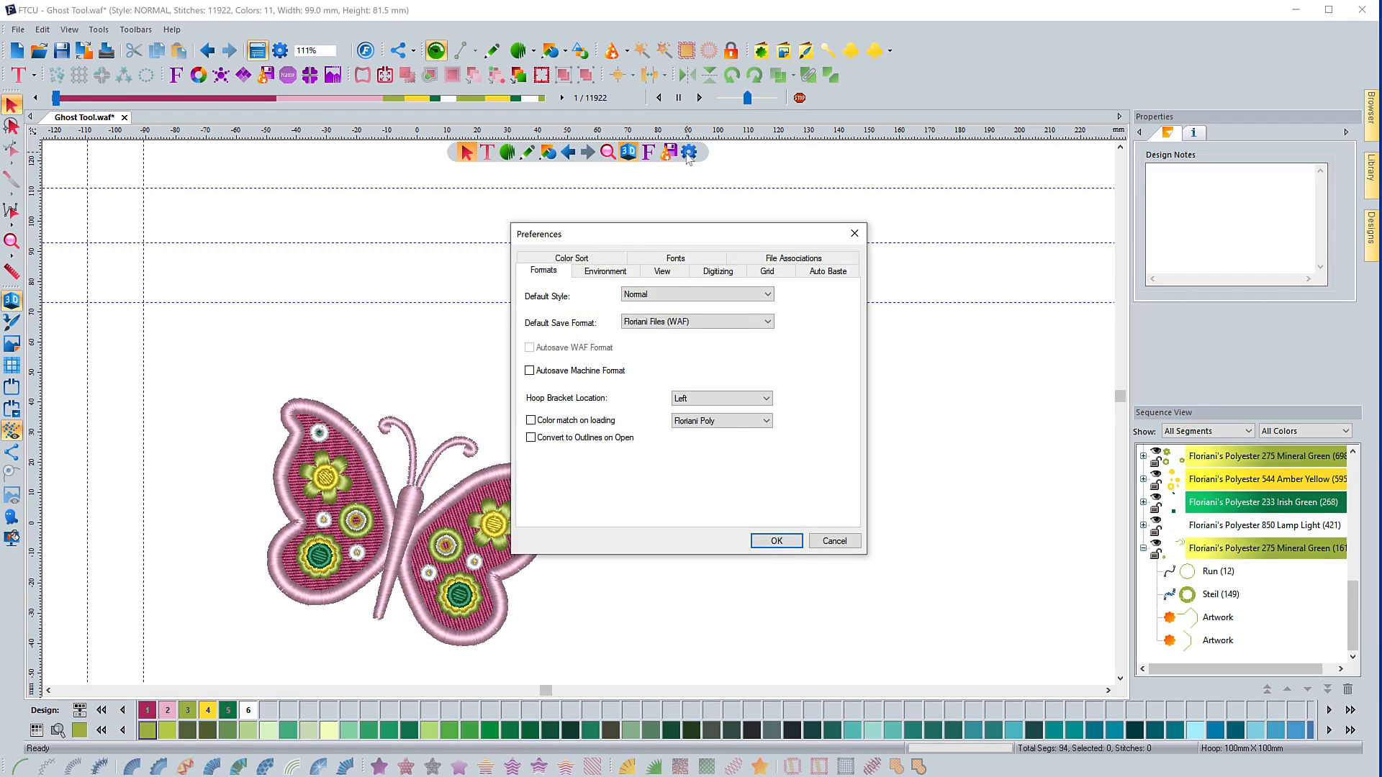
pyautogui.click(756, 277)
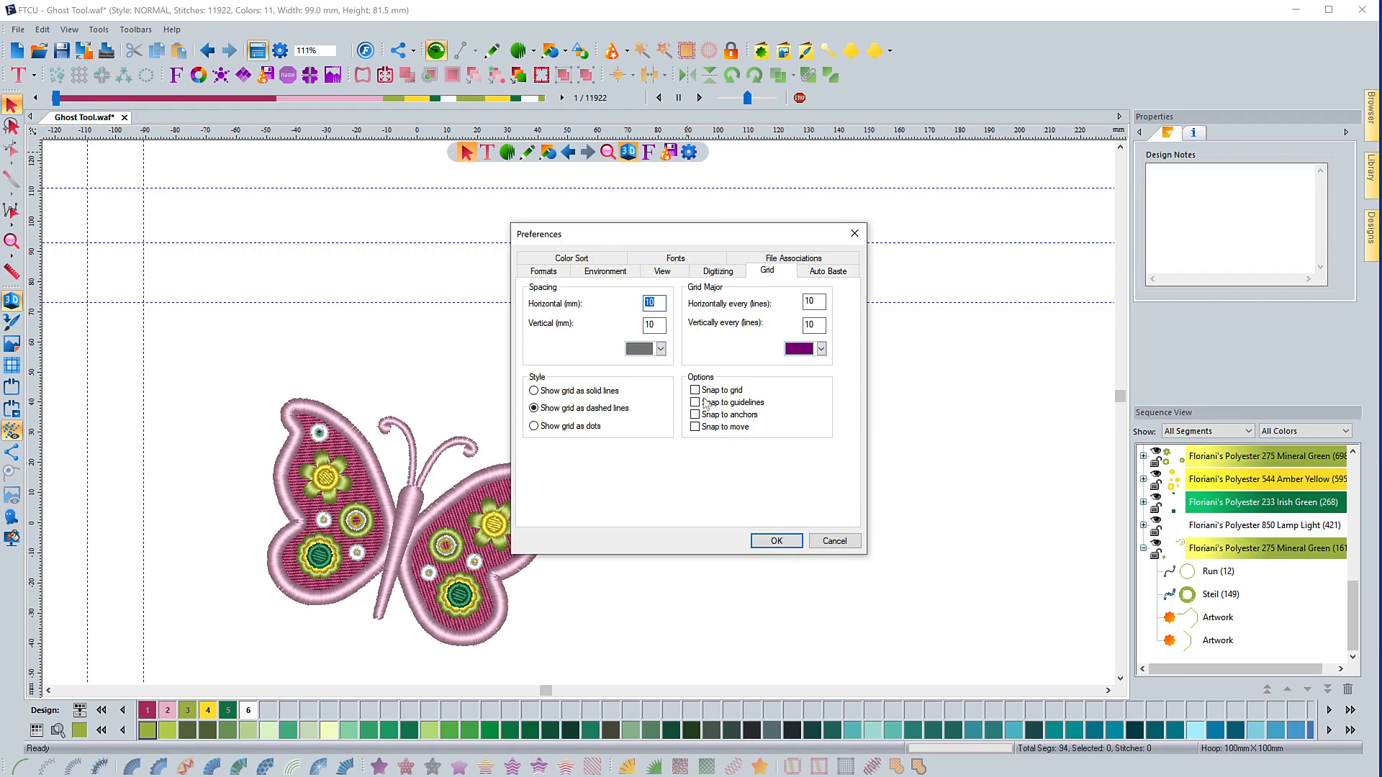